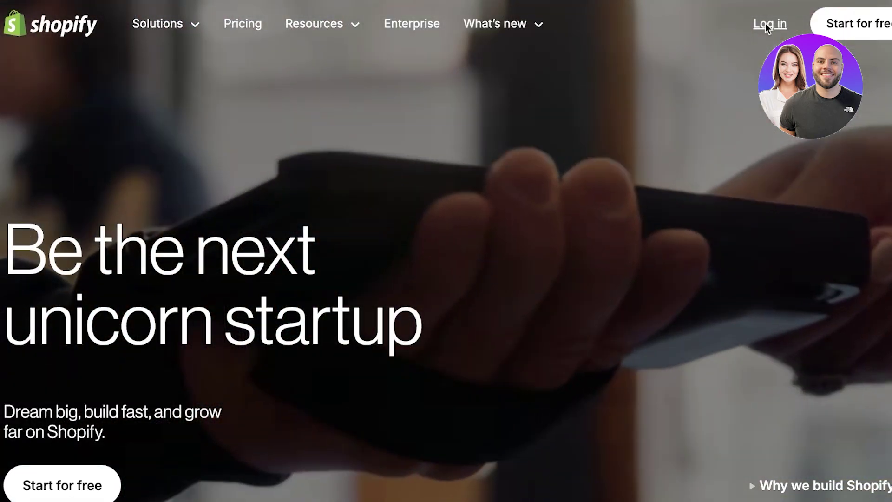
Log in to Shopify and view the Noir online store's home page down to its featured products
click(765, 23)
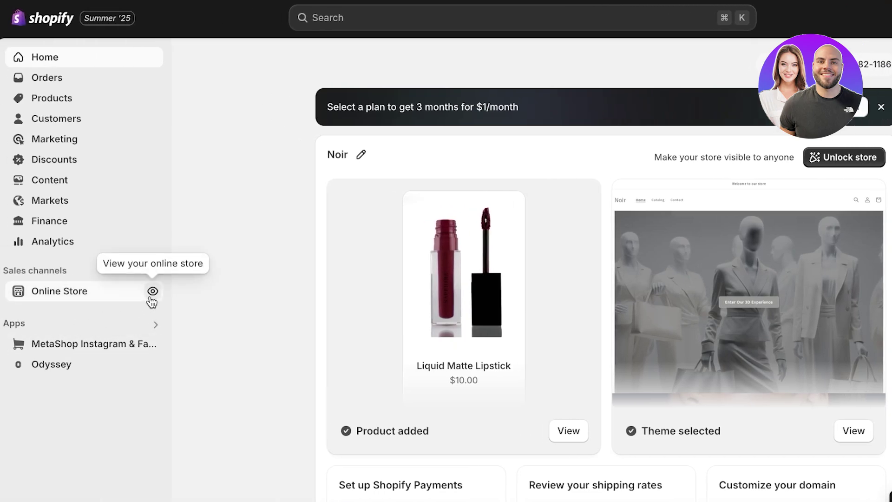
click(151, 294)
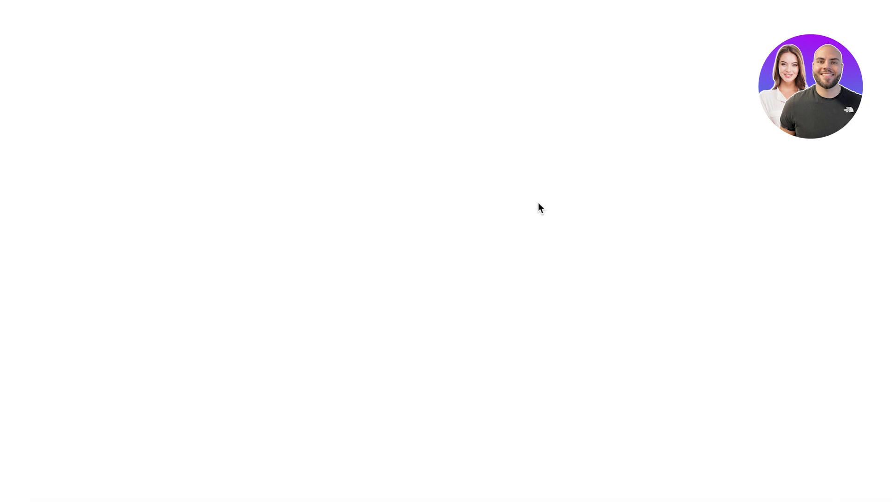
scroll(486, 195, down, 10)
scroll(446, 251, down, 8)
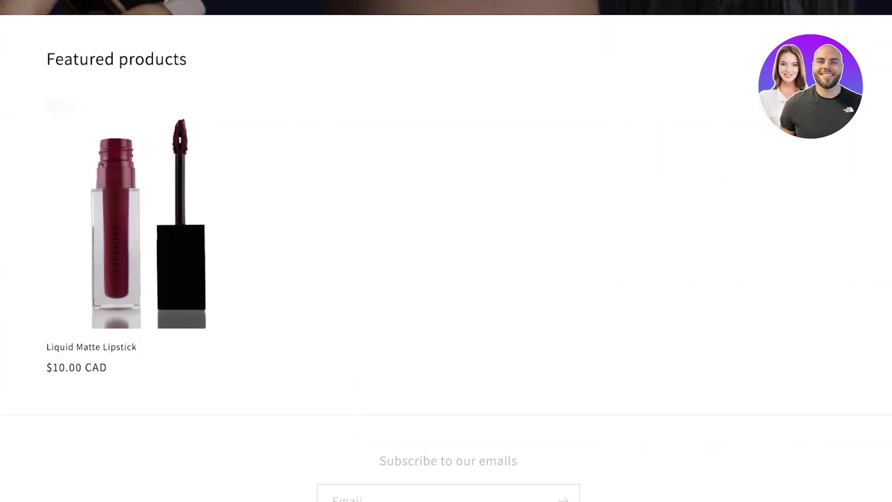
scroll(890, 179, up, 20)
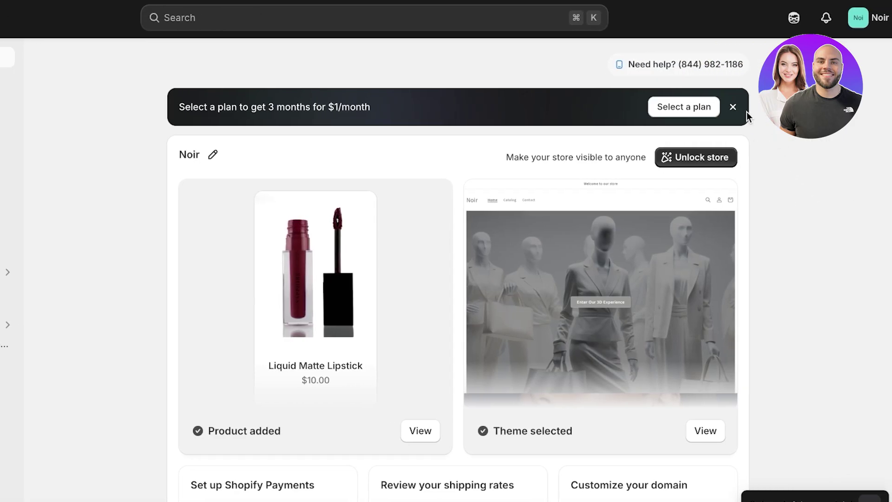
Dismiss the plan offer banner and go to the Shopify App Store from the Apps and sales channels settings
click(732, 107)
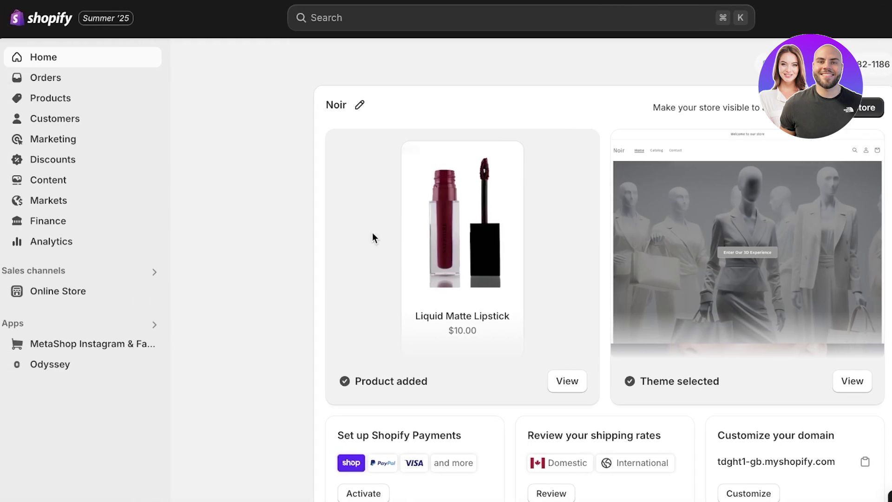
click(64, 474)
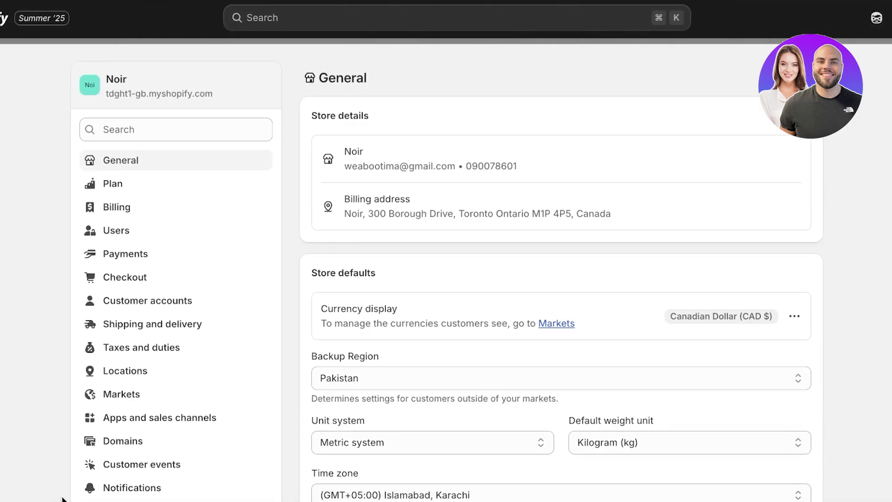
click(160, 417)
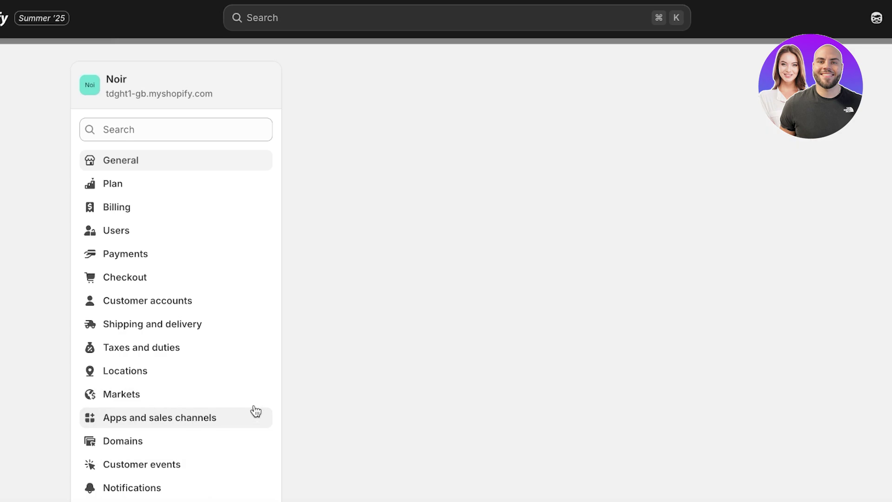
click(747, 79)
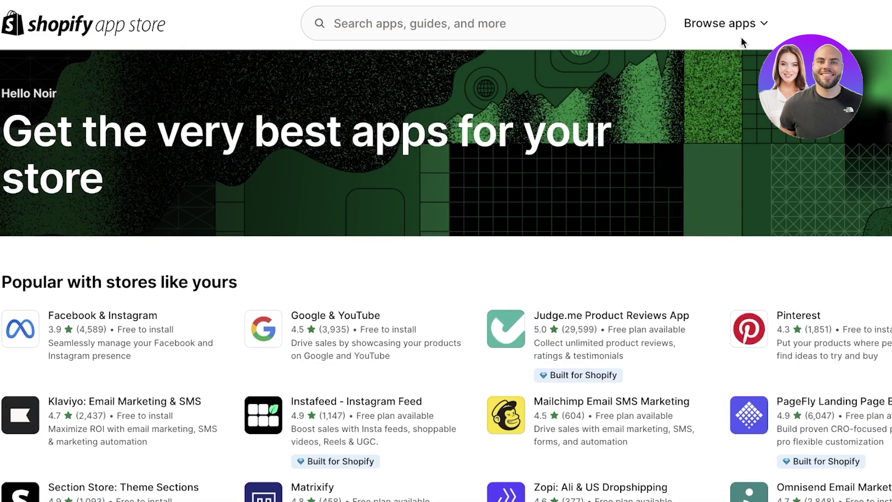
Search the app store for gempages and review the GemPages Landing Page Builder listing
click(421, 23)
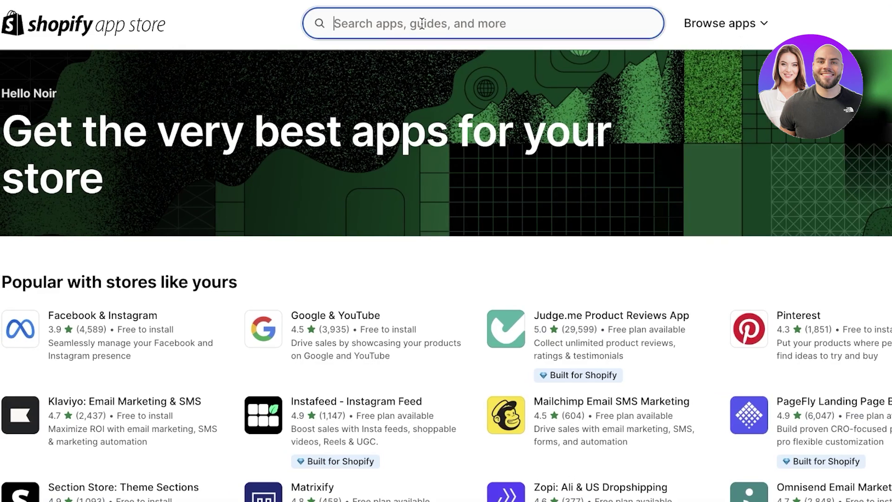
text(gem)
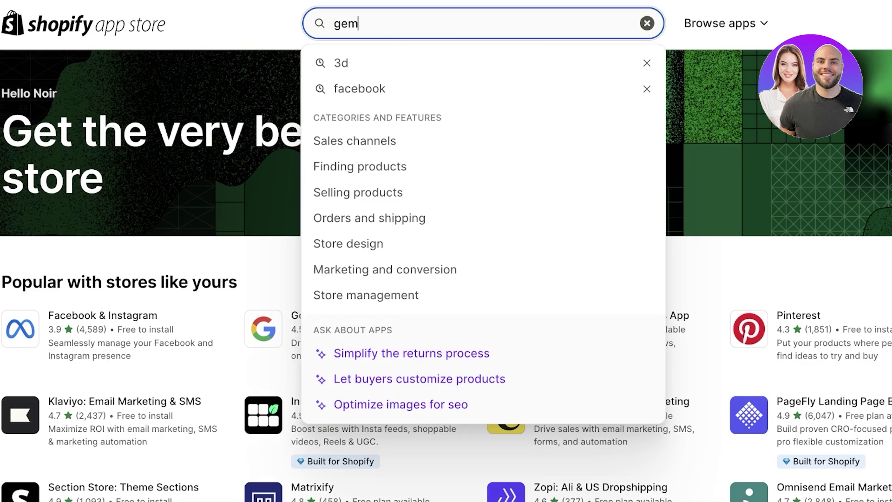
click(348, 55)
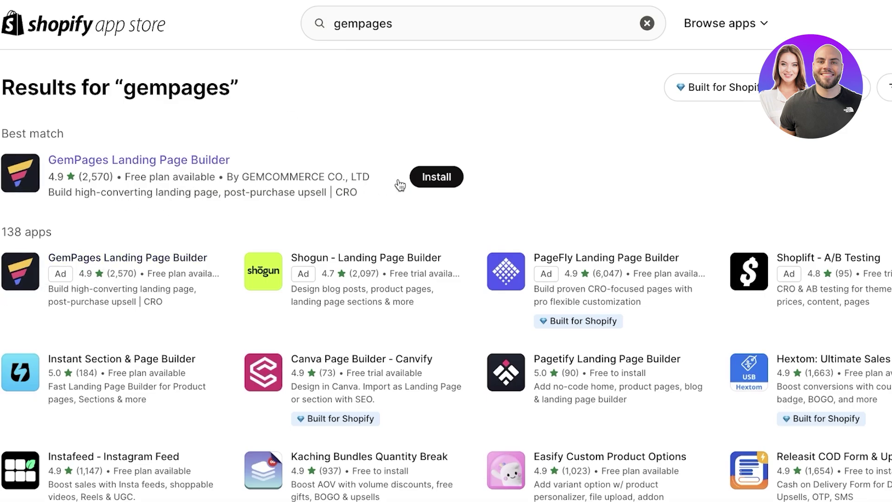
click(135, 164)
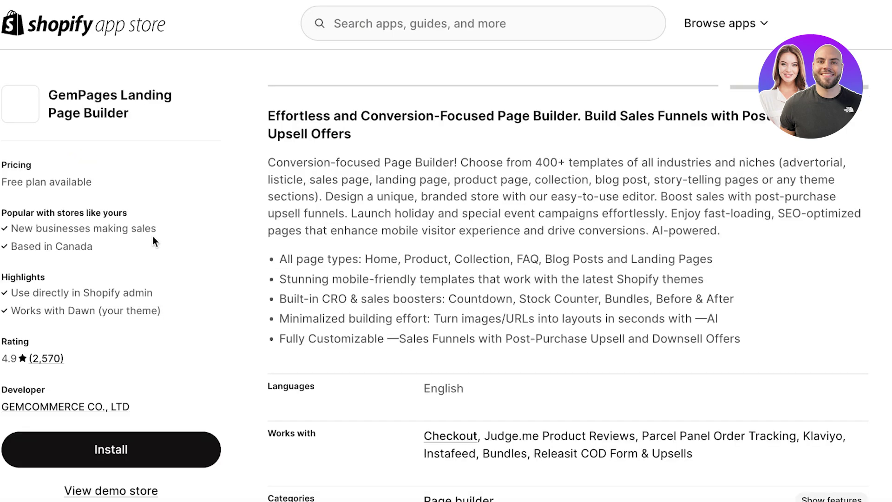
scroll(357, 180, down, 5)
scroll(356, 180, down, 5)
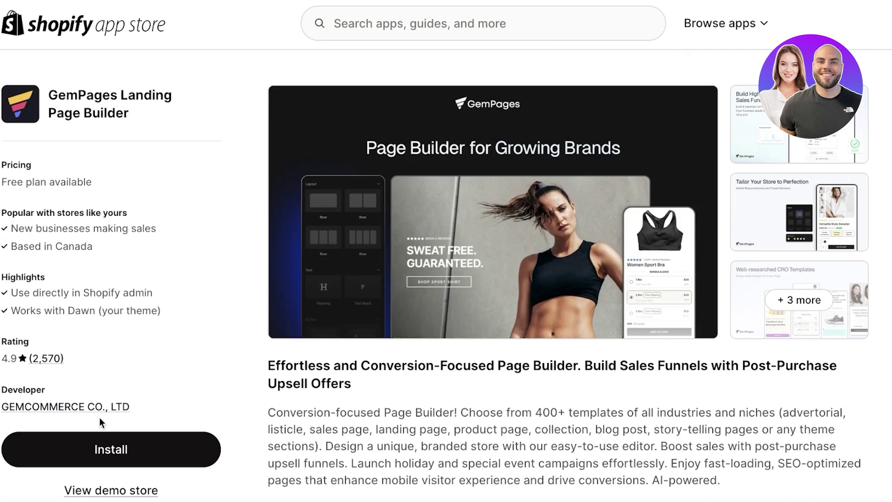
Install GemPages Builder on the store, approving its data access, and pin it to the admin navigation
click(102, 450)
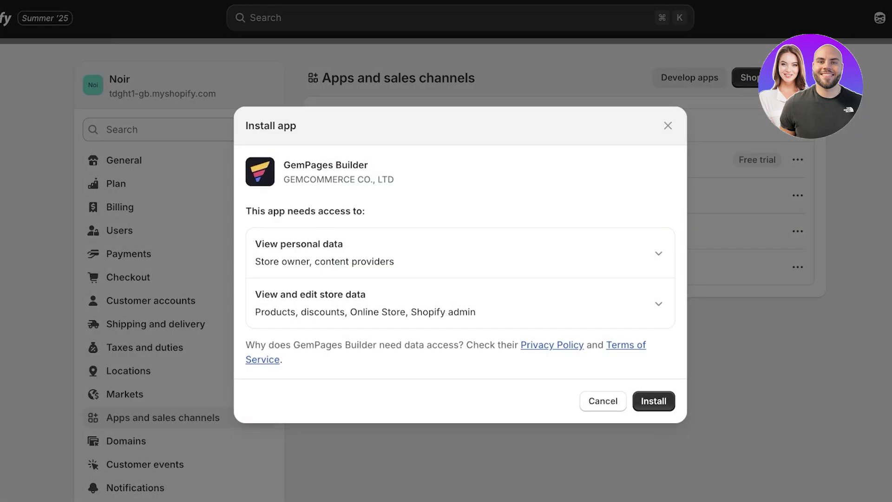
click(658, 400)
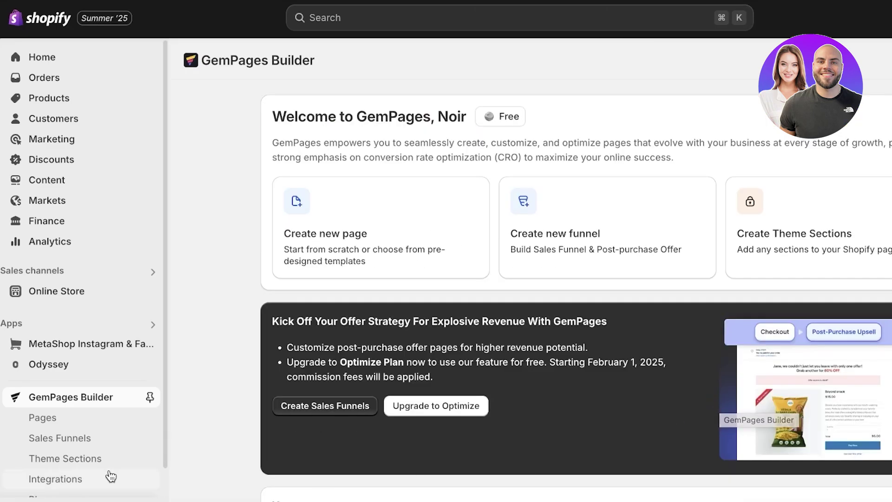
scroll(121, 436, down, 1)
click(150, 371)
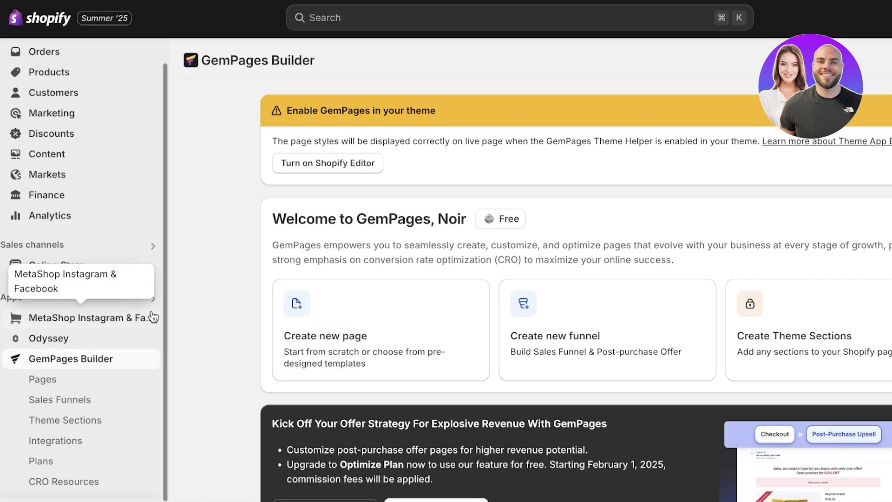
Enable the GemPages Theme Helper app embed in the live theme and save the theme
click(352, 165)
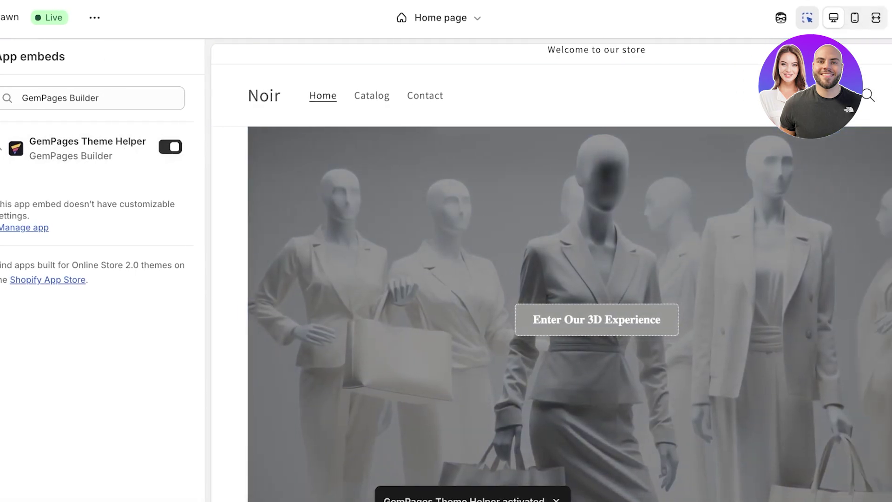
click(891, 19)
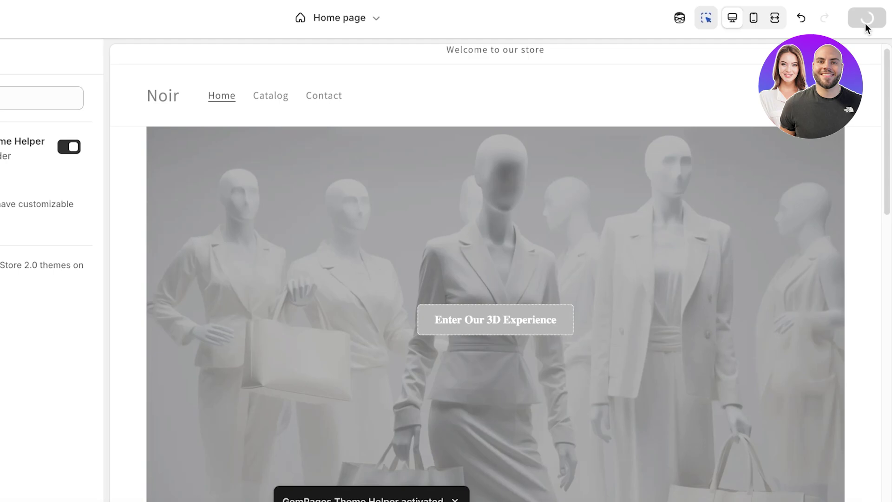
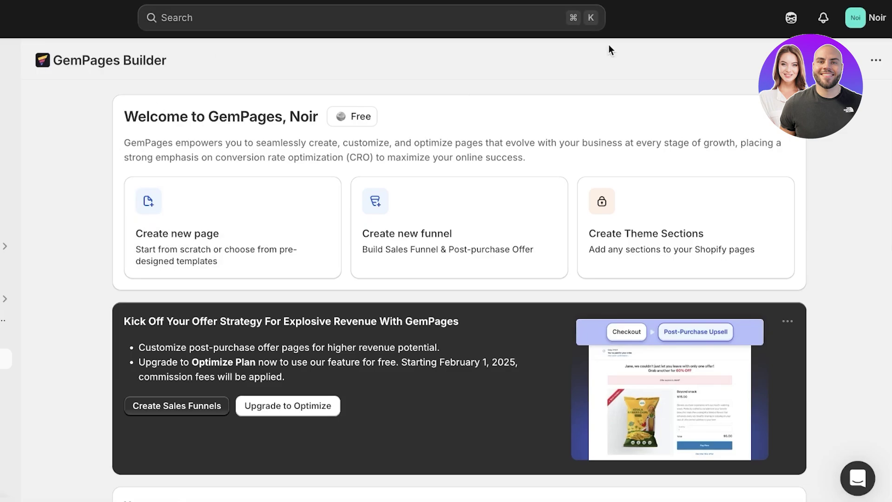
Look through the existing GemPages pages and start creating a new page
scroll(411, 163, down, 10)
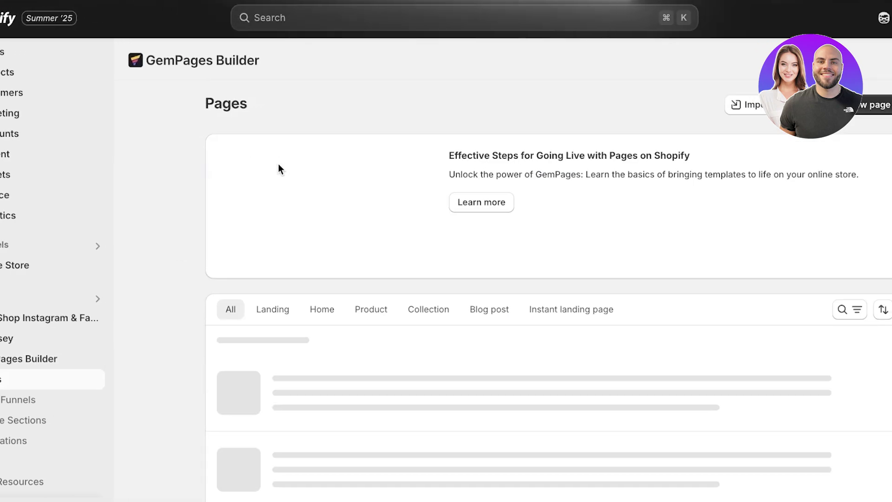
scroll(496, 302, down, 2)
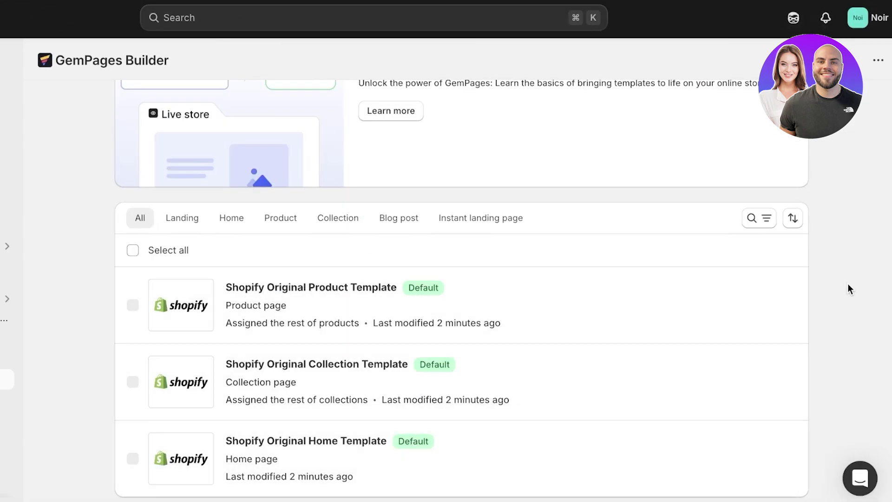
scroll(831, 274, up, 2)
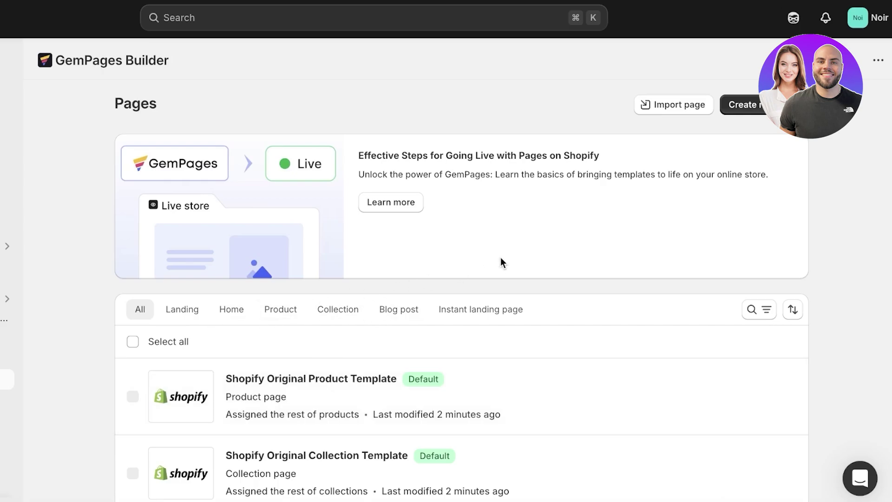
click(754, 114)
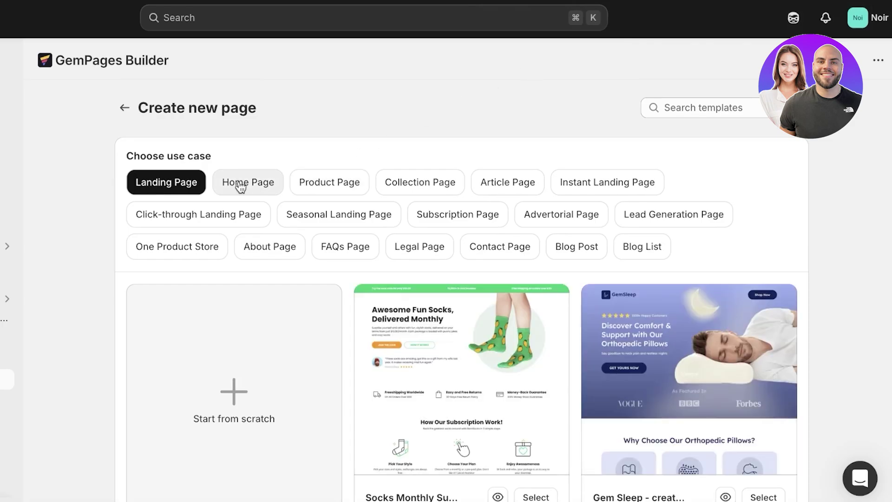
Compare the Home Page, Product Page and Collection Page templates, and return to the Landing Page use case
click(255, 185)
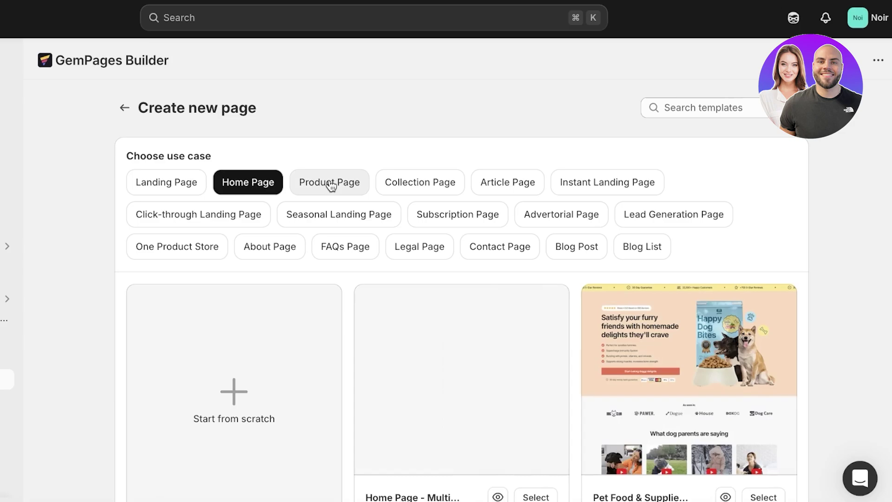
click(331, 185)
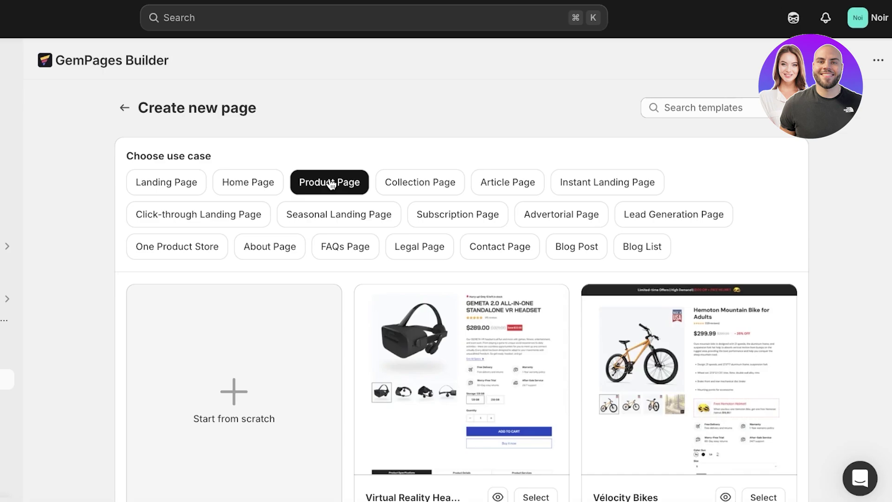
click(435, 180)
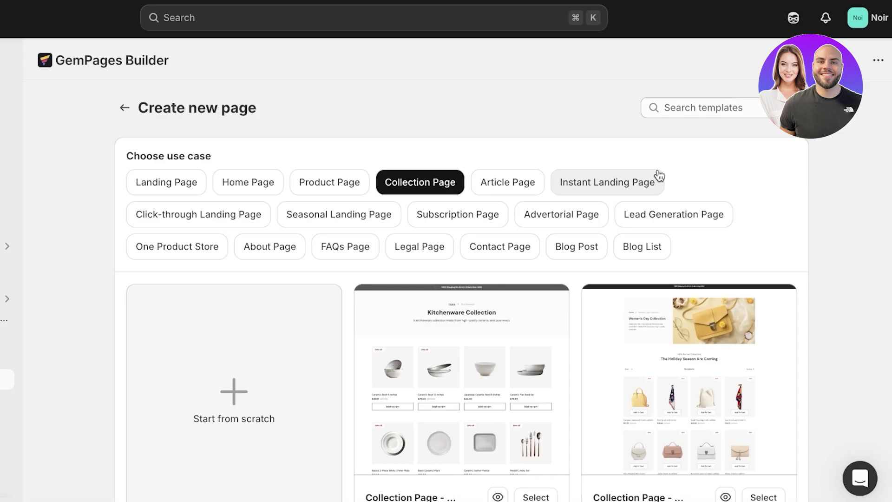
scroll(371, 200, down, 1)
click(179, 144)
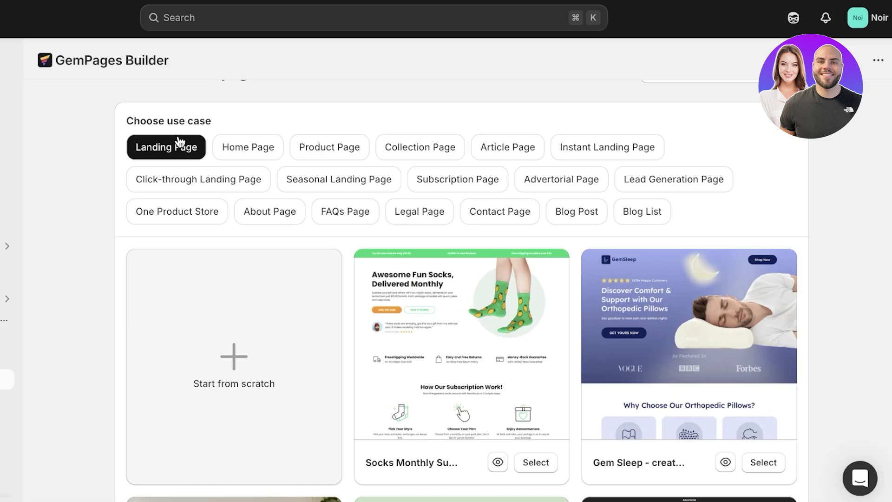
Browse the Landing Page templates from the first through the fifth results page
scroll(663, 292, down, 12)
scroll(824, 191, up, 10)
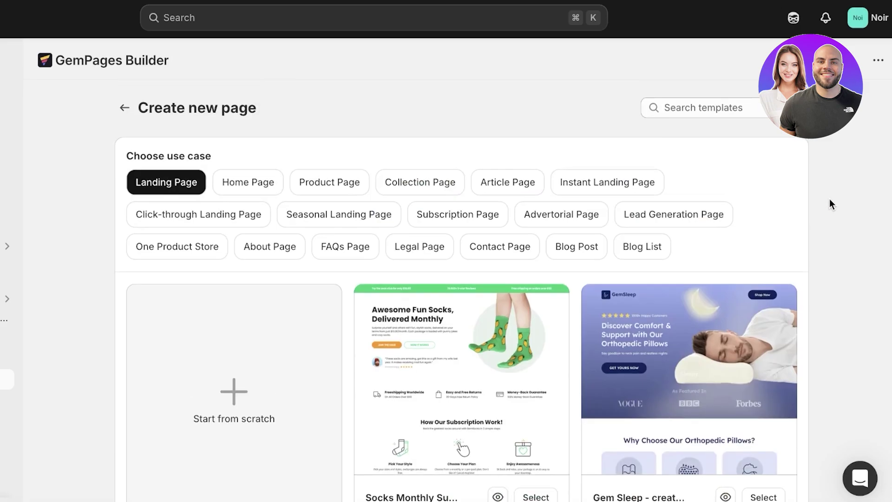
scroll(829, 199, down, 4)
scroll(462, 258, down, 5)
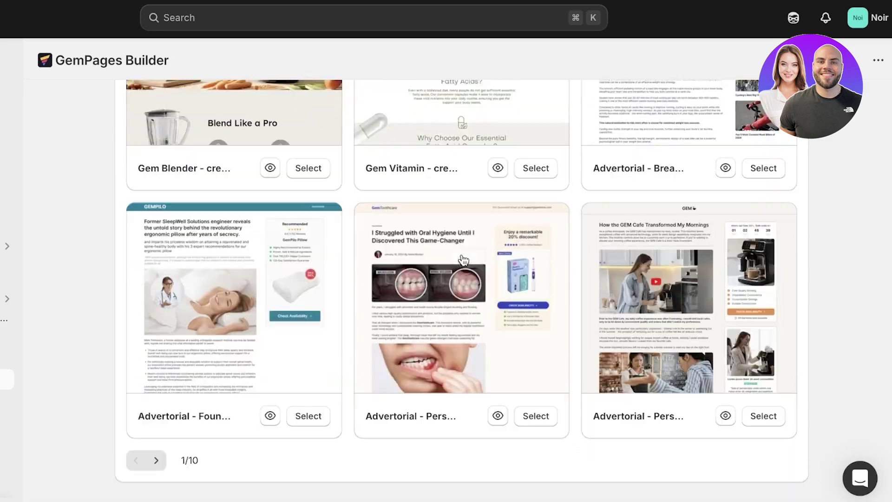
click(157, 445)
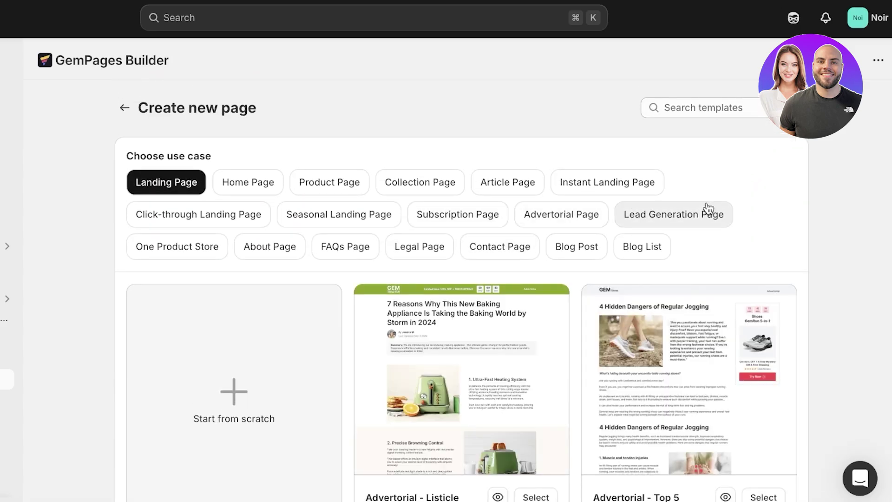
scroll(708, 208, down, 12)
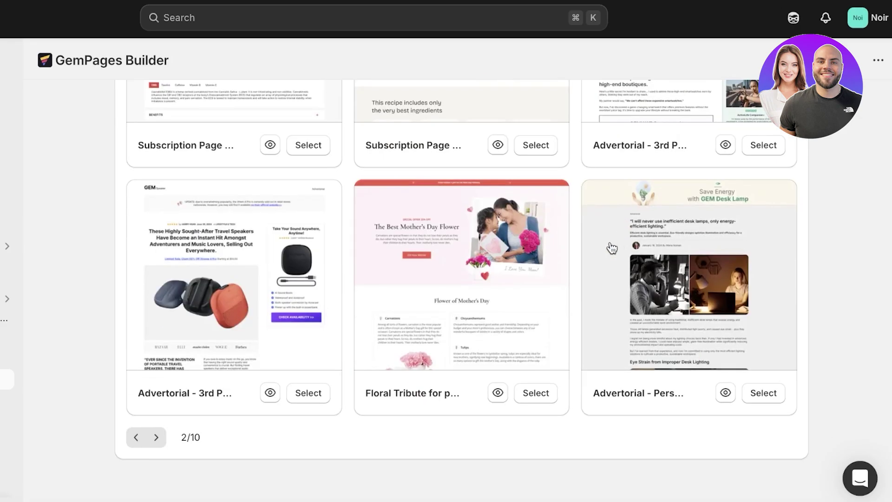
click(157, 437)
scroll(426, 302, down, 10)
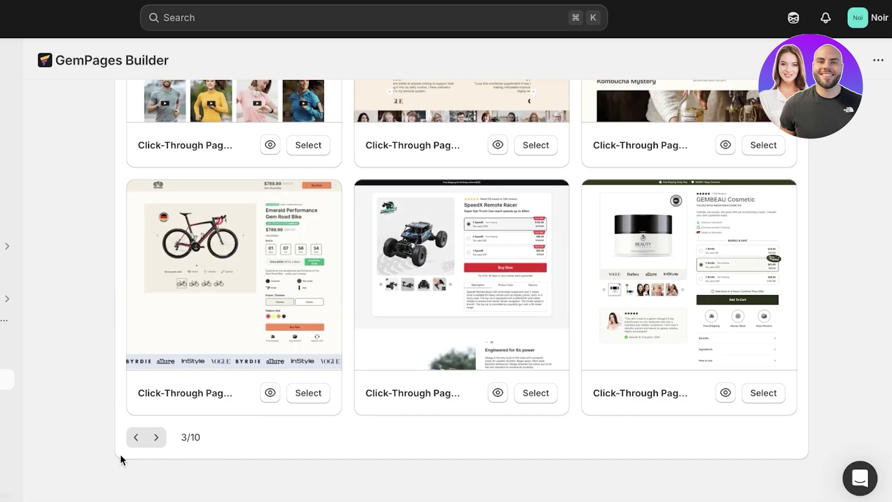
click(155, 436)
scroll(562, 200, down, 10)
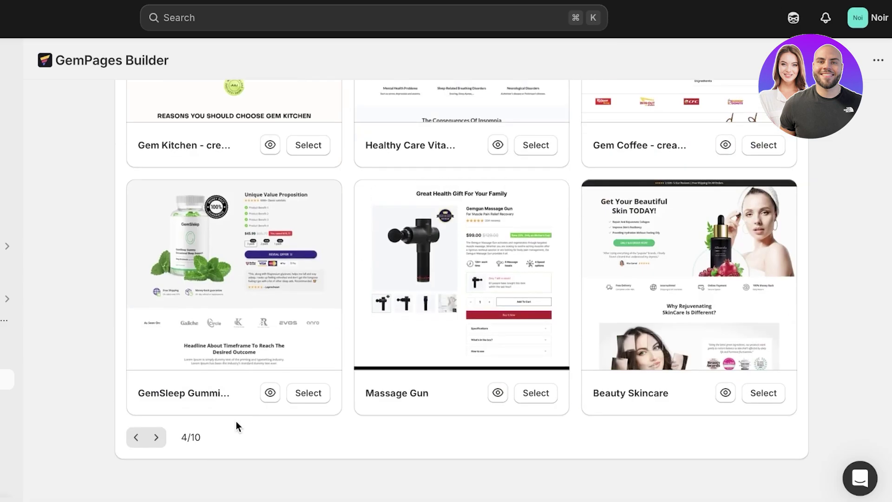
click(154, 436)
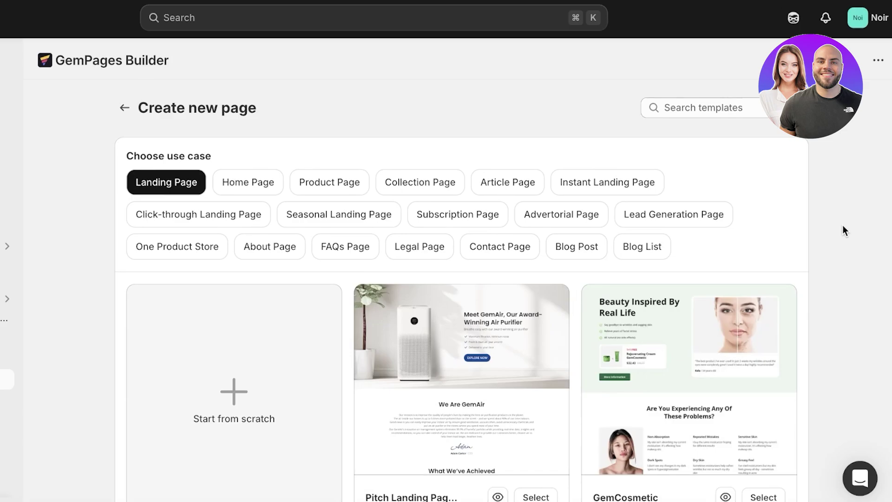
scroll(843, 225, down, 10)
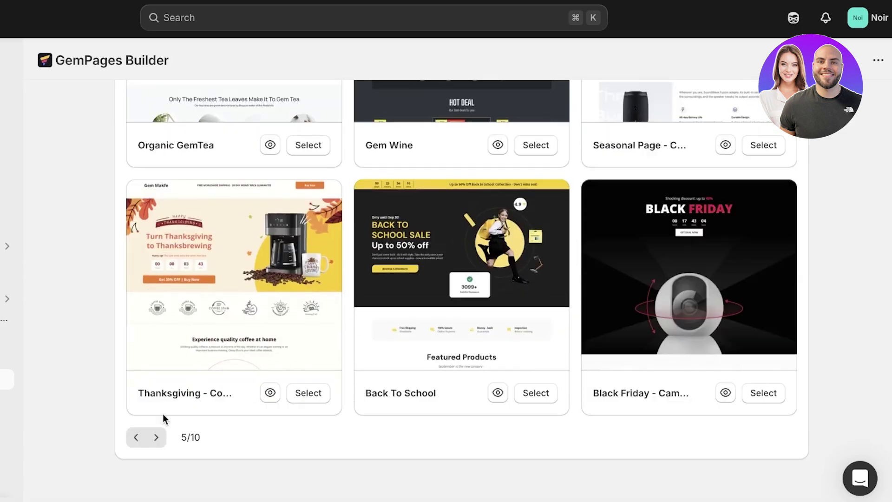
Browse the Landing Page templates again and open the Gem Vitamin template as a new page in the editor
click(136, 437)
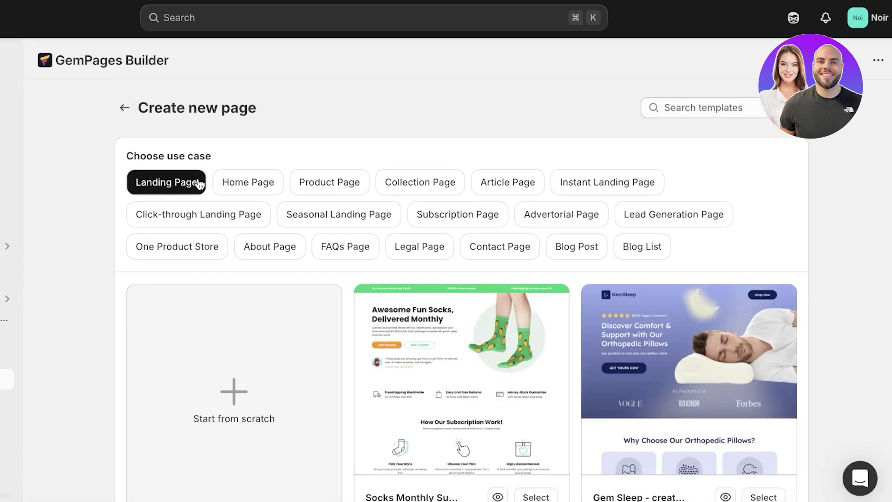
scroll(581, 263, down, 8)
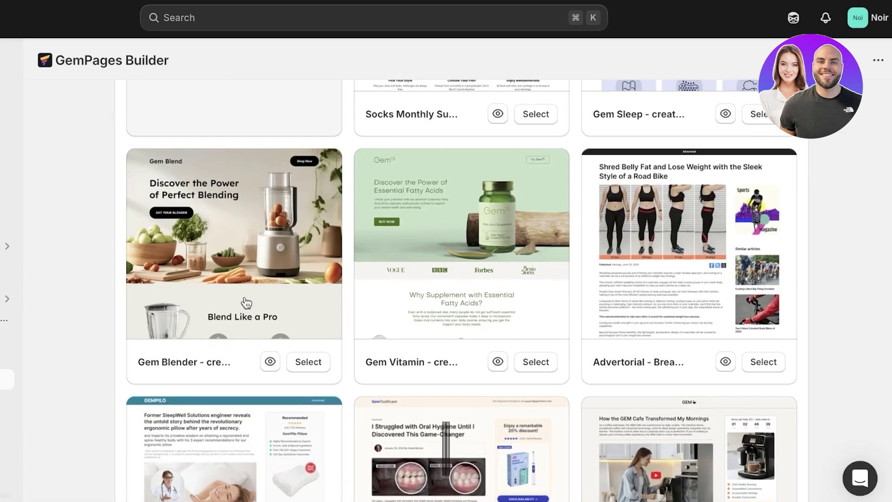
scroll(870, 185, down, 2)
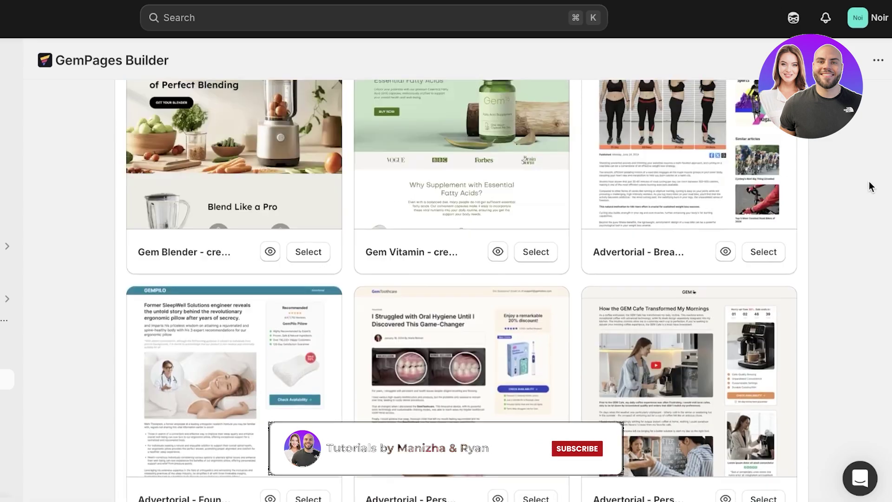
scroll(461, 356, up, 6)
scroll(413, 336, down, 1)
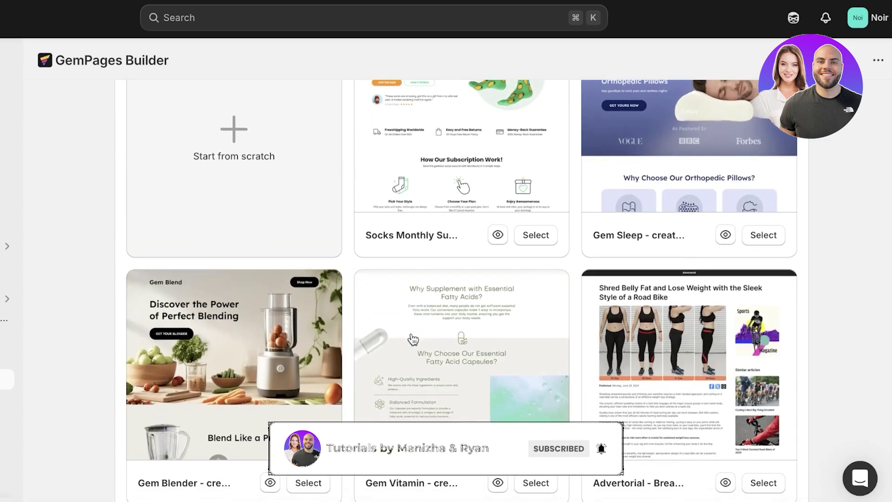
click(414, 332)
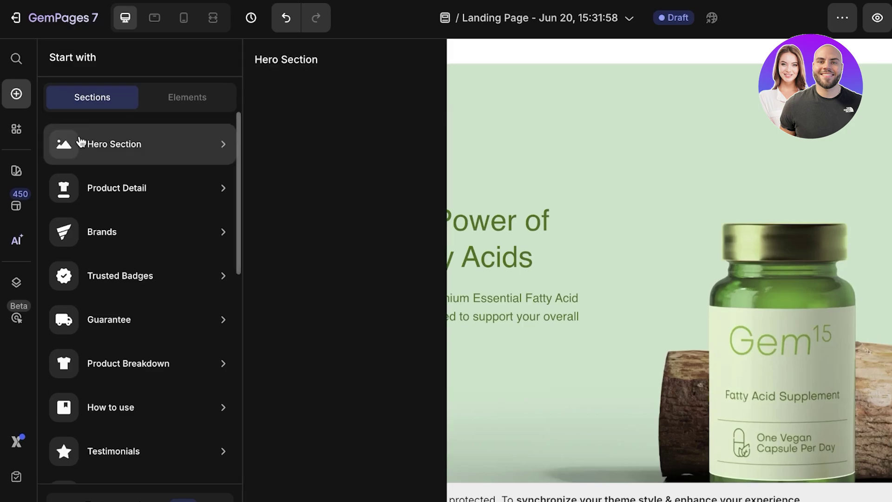
click(174, 103)
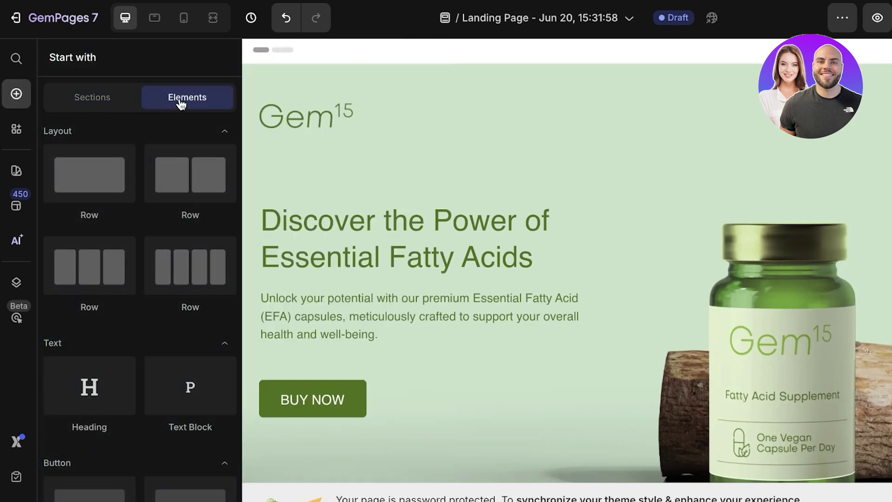
click(93, 108)
click(587, 143)
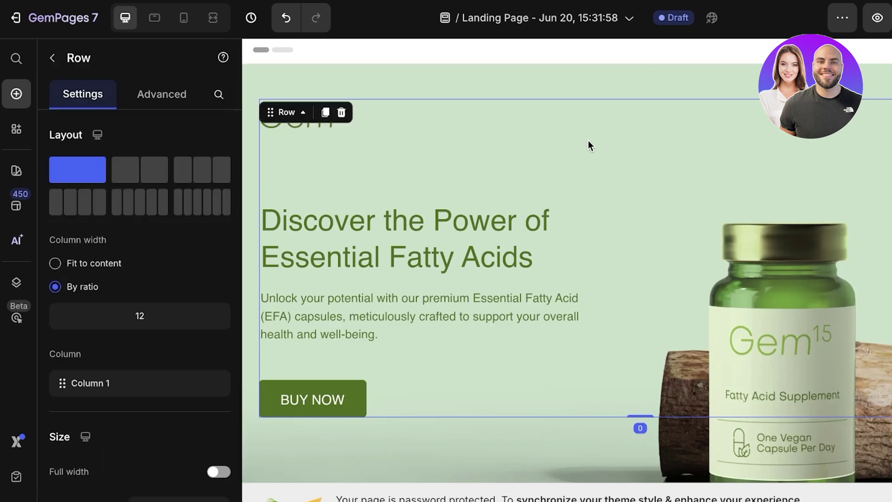
Clear the Gem15 logo picture in the hero banner and delete its image element
click(319, 112)
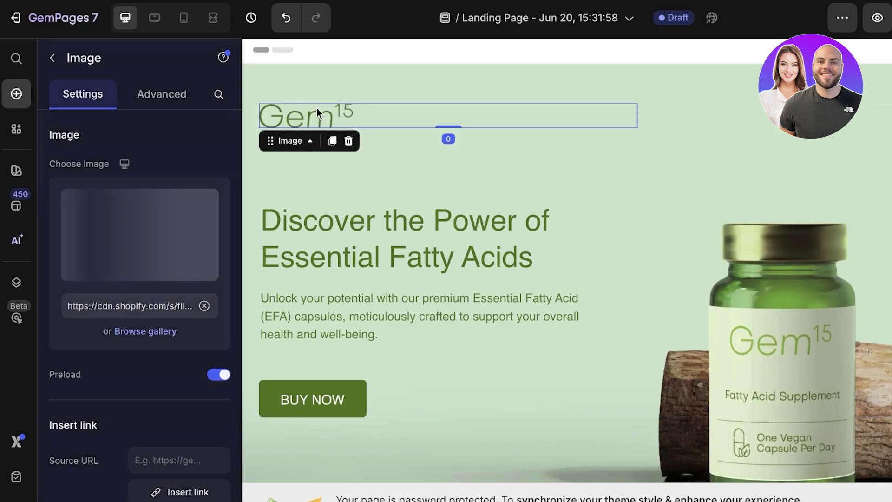
mouse_move(172, 246)
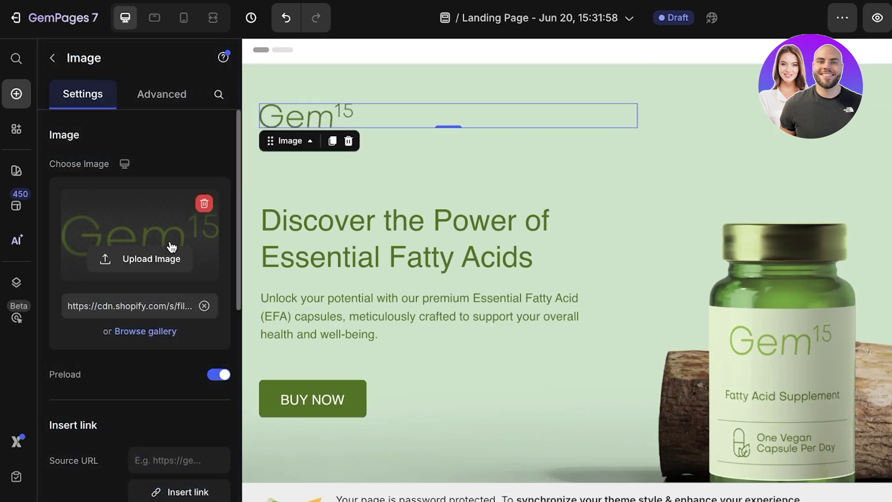
click(204, 203)
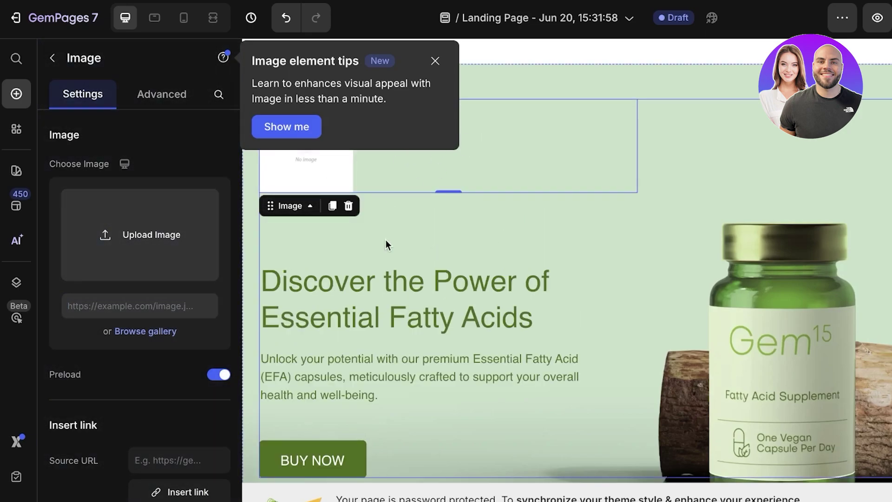
click(348, 206)
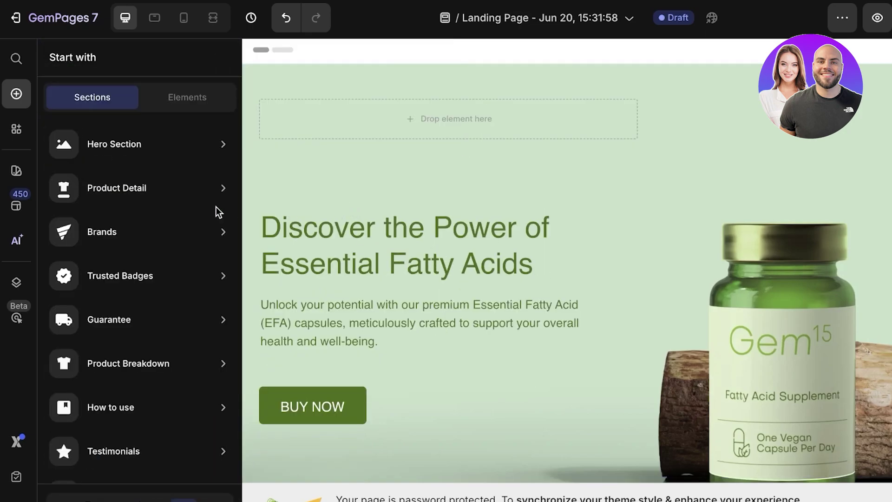
Add a Heading element to the empty slot above the hero banner's main headline and set its text to NOIR
click(17, 102)
click(69, 102)
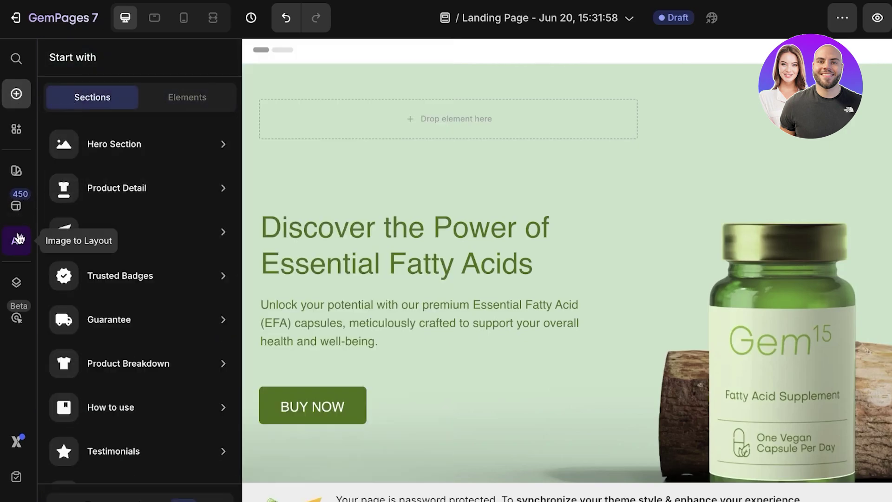
scroll(93, 262, down, 5)
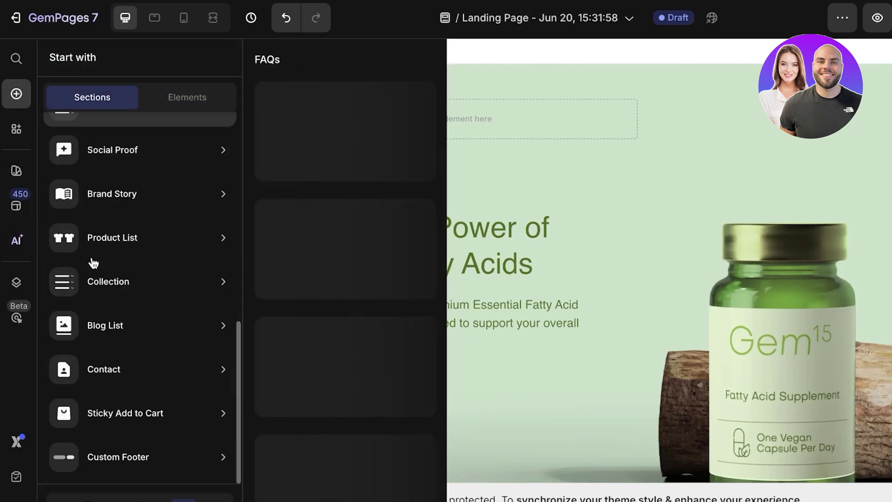
click(190, 97)
scroll(111, 186, down, 6)
scroll(86, 242, up, 3)
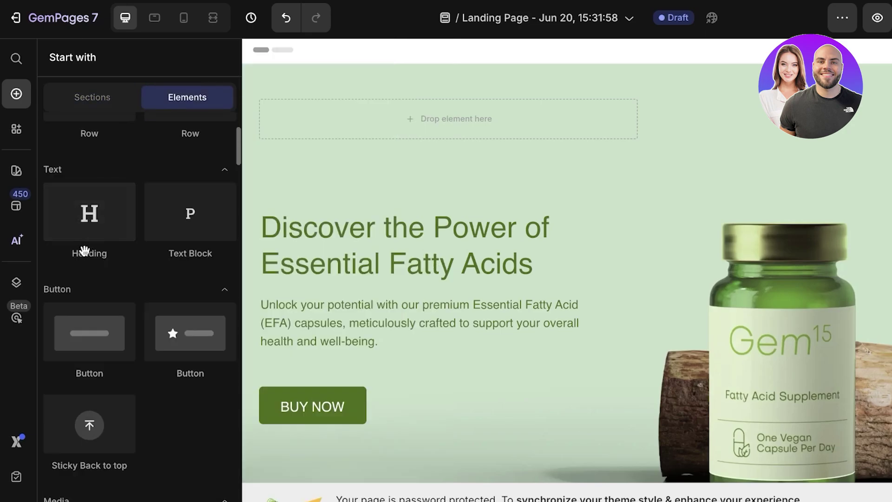
drag(84, 252, 371, 116)
double_click(402, 119)
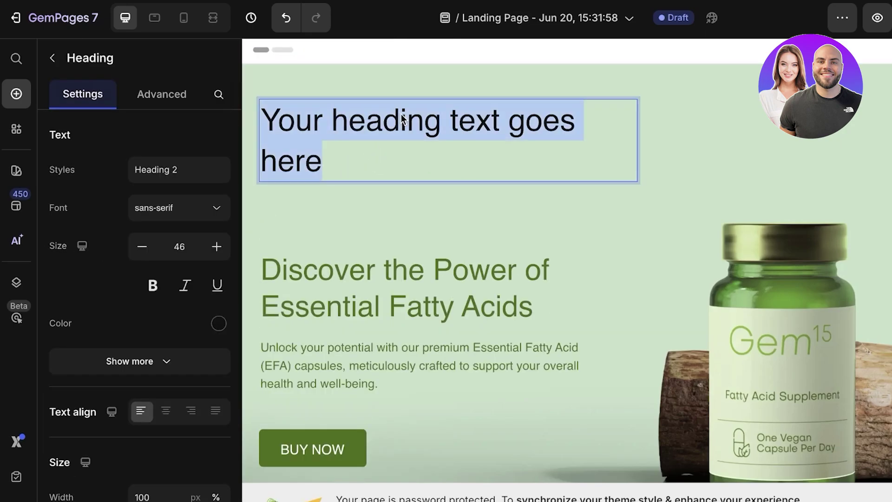
text(NOIR)
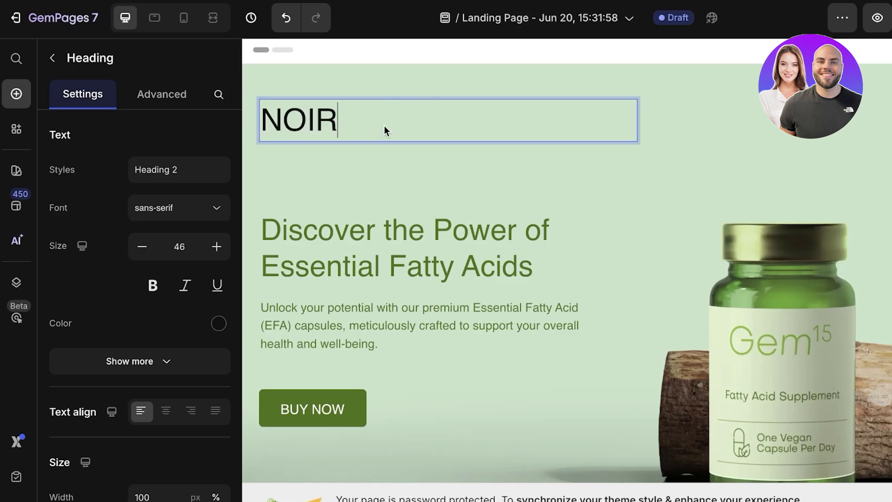
Apply the Heading 1 style to the NOIR heading and set its font to Alatsi at size 53
key(ctrl+a)
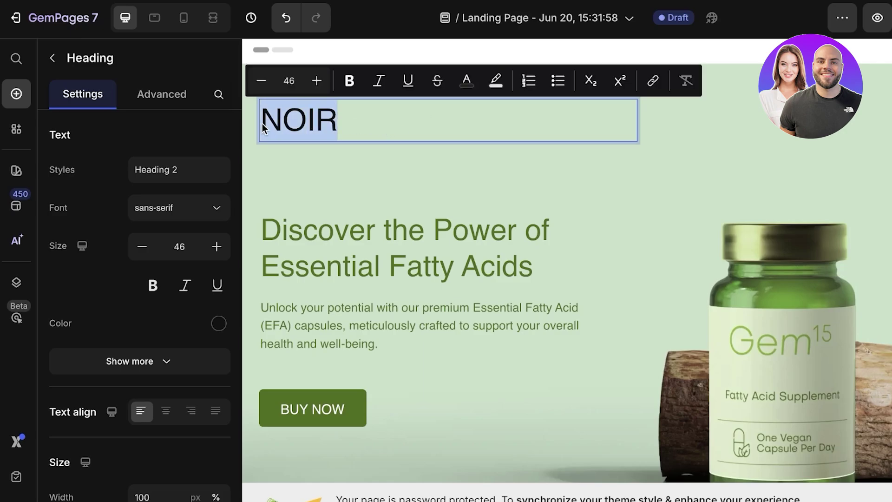
click(179, 169)
click(151, 205)
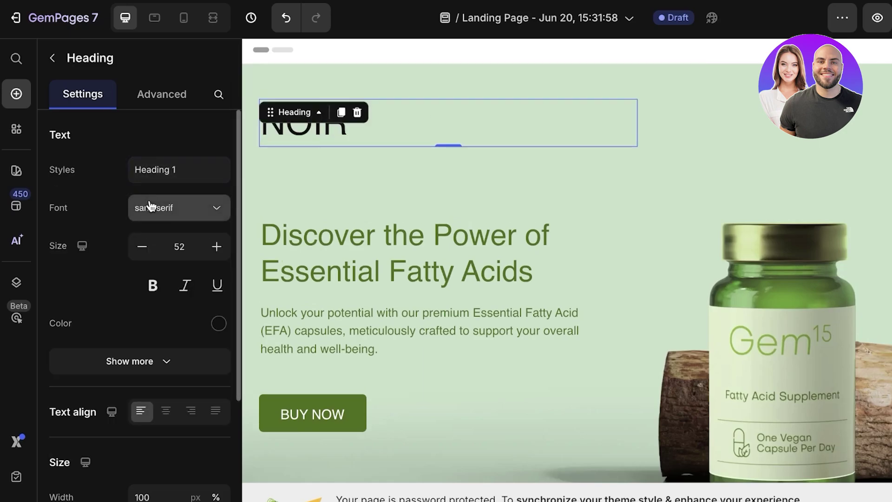
click(185, 217)
scroll(107, 381, down, 5)
click(108, 380)
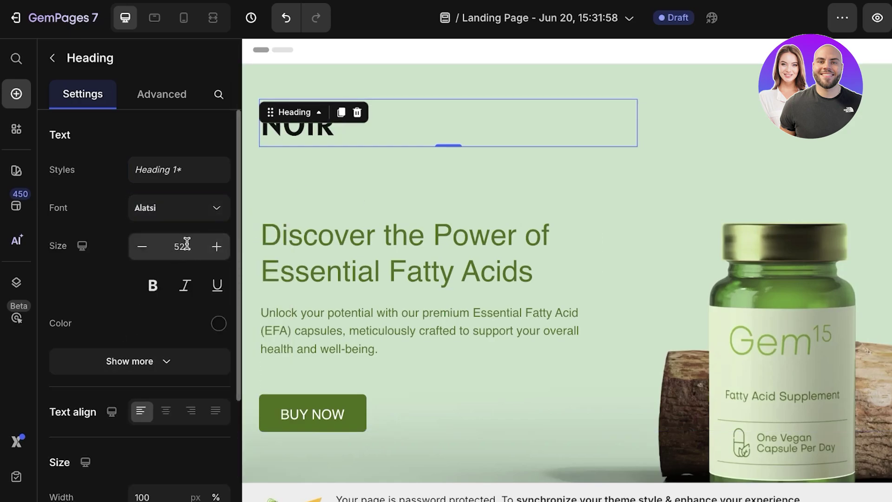
click(216, 246)
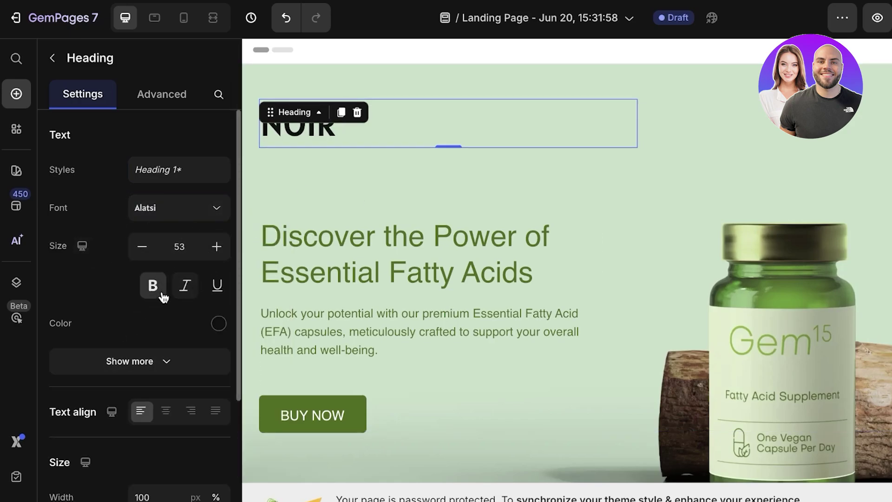
Format the NOIR heading as bold and italic, leaving underline off
click(164, 289)
click(184, 287)
click(212, 292)
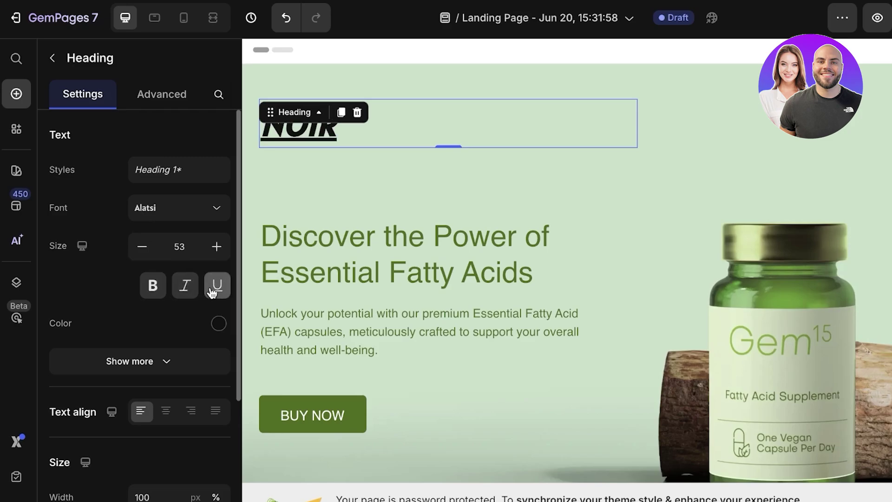
click(211, 292)
Set the NOIR heading's text colour to the suggested green, 4D903F
click(218, 322)
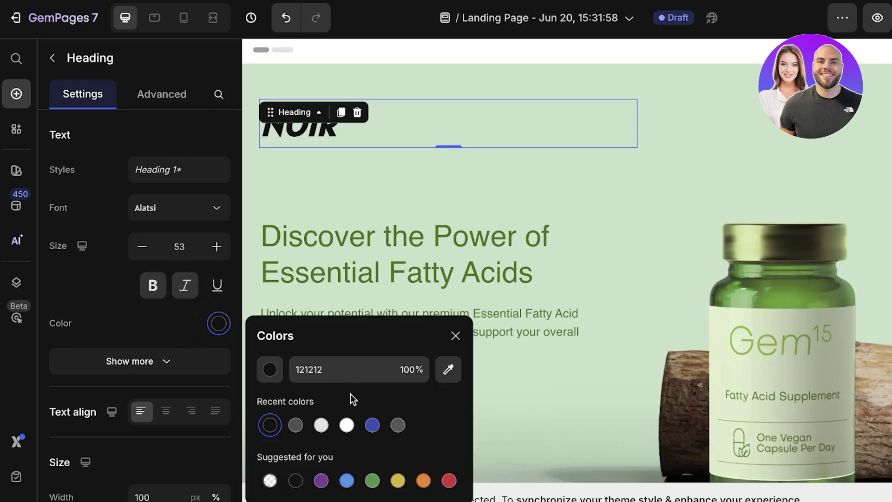
click(321, 425)
click(346, 424)
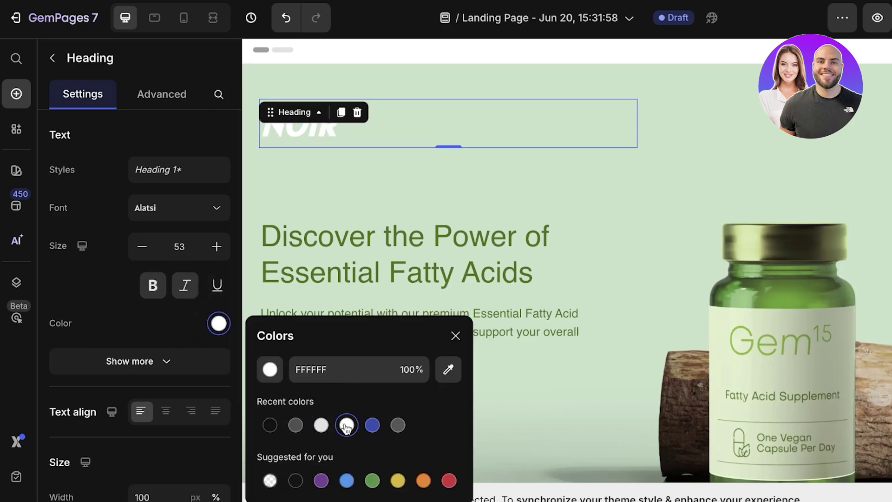
click(371, 480)
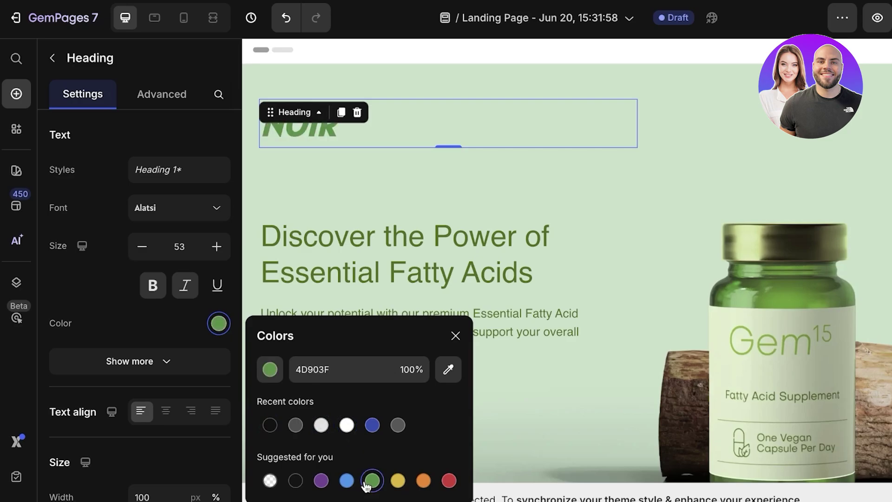
Remove the bold formatting from the NOIR heading and examine its remaining spacing, alignment, size, background and SEO settings
click(121, 360)
scroll(120, 221, down, 3)
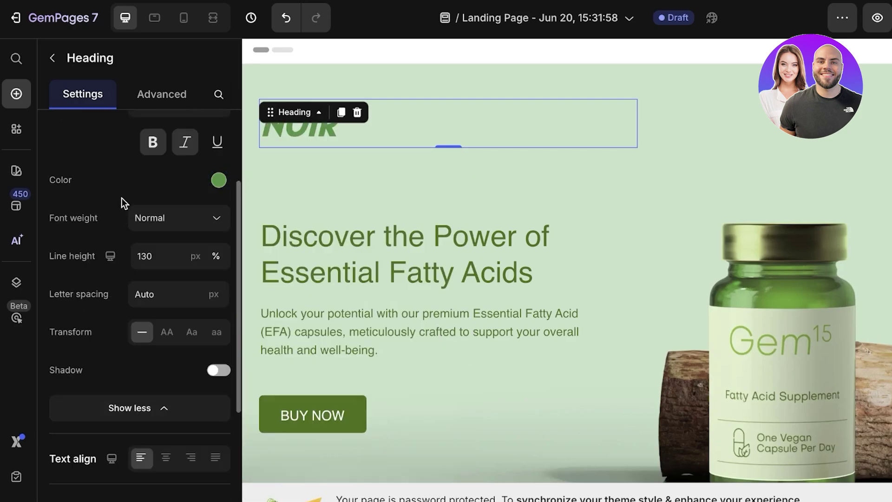
scroll(122, 198, down, 1)
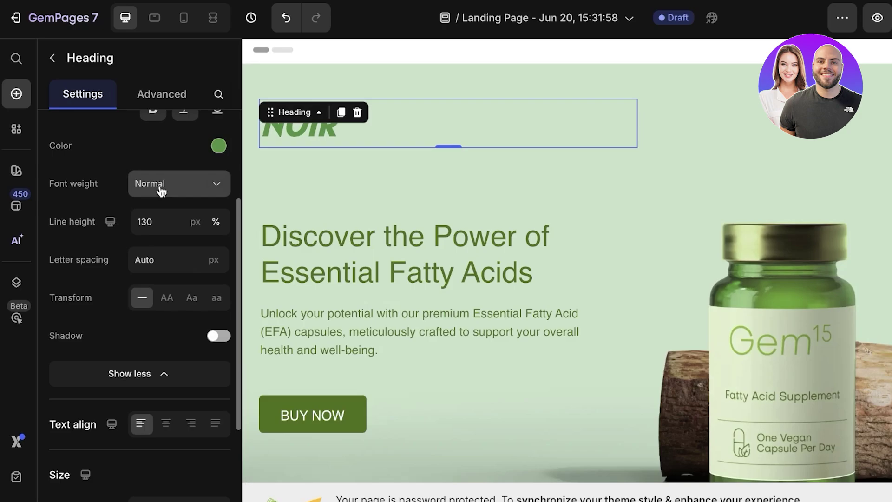
scroll(161, 190, up, 1)
scroll(160, 185, up, 1)
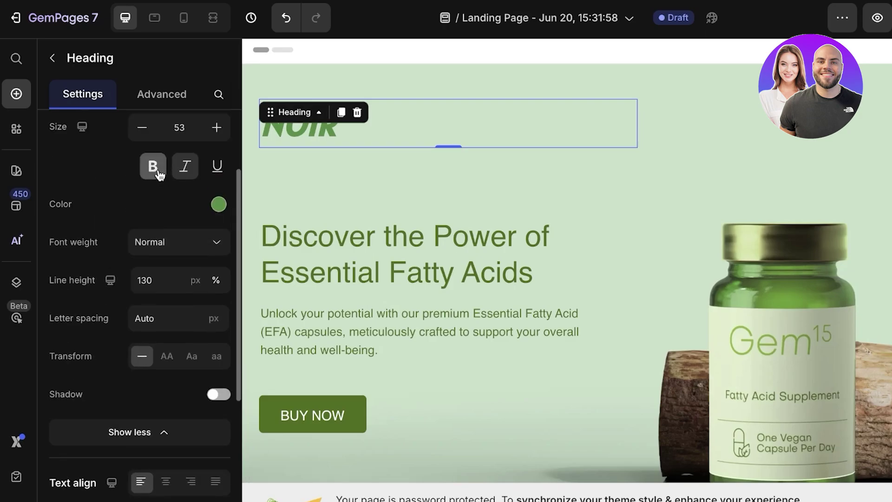
scroll(177, 231, down, 3)
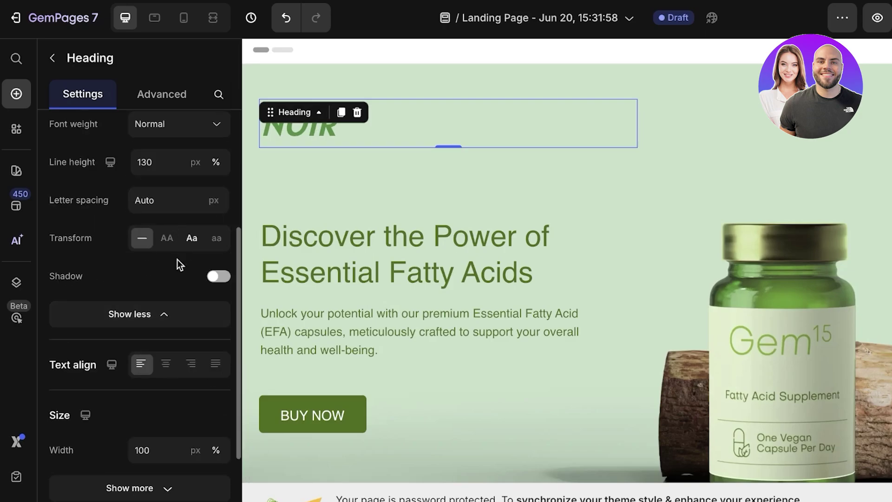
scroll(174, 274, down, 2)
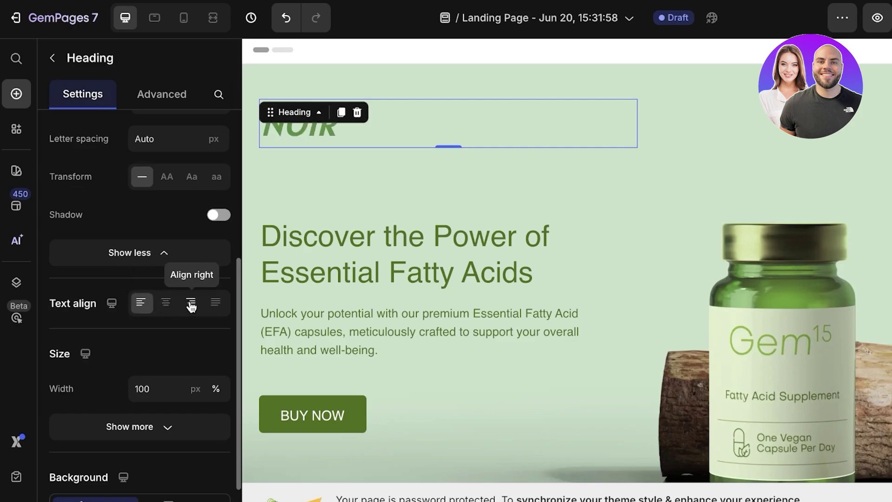
scroll(155, 320, down, 5)
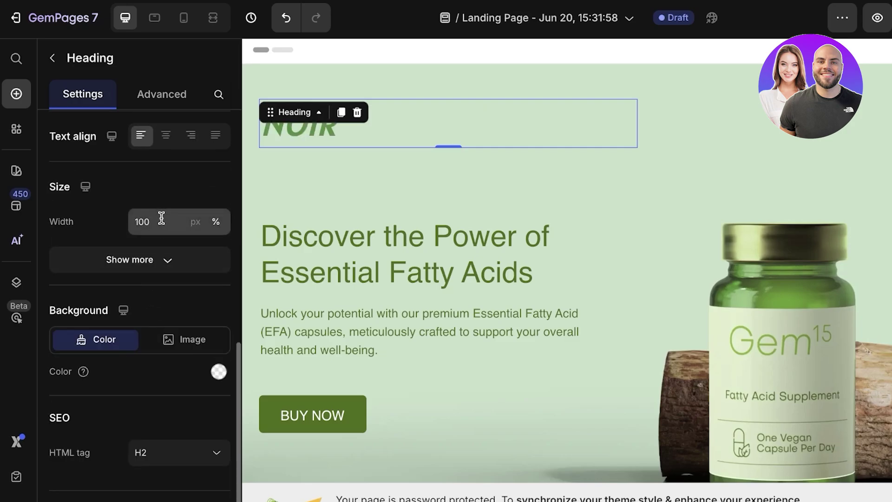
scroll(135, 299, up, 10)
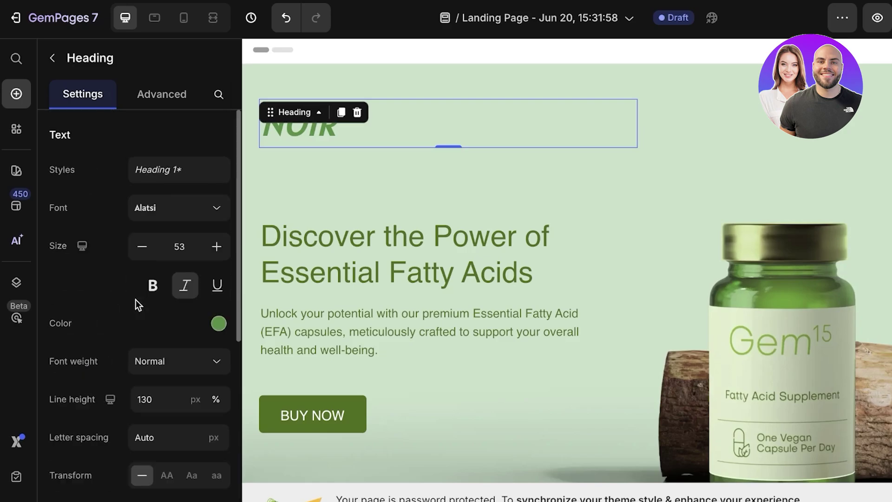
Remove the hero banner's bottle image and upload the 61uMkcAa…_SX679_.jpg image from the makeup folder in its place
click(567, 245)
click(655, 170)
click(251, 457)
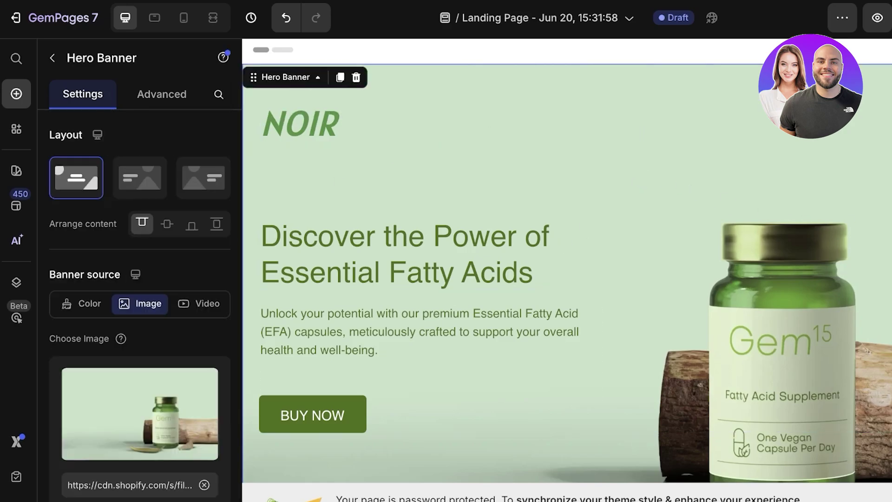
click(204, 383)
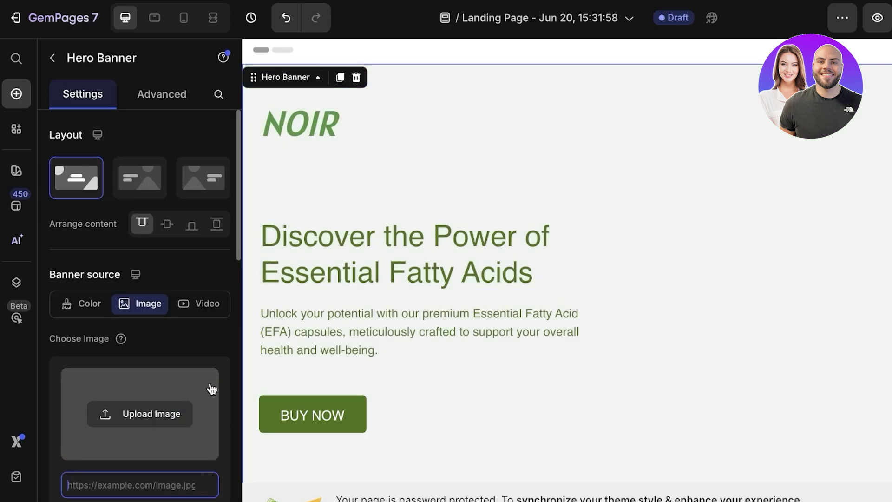
click(143, 411)
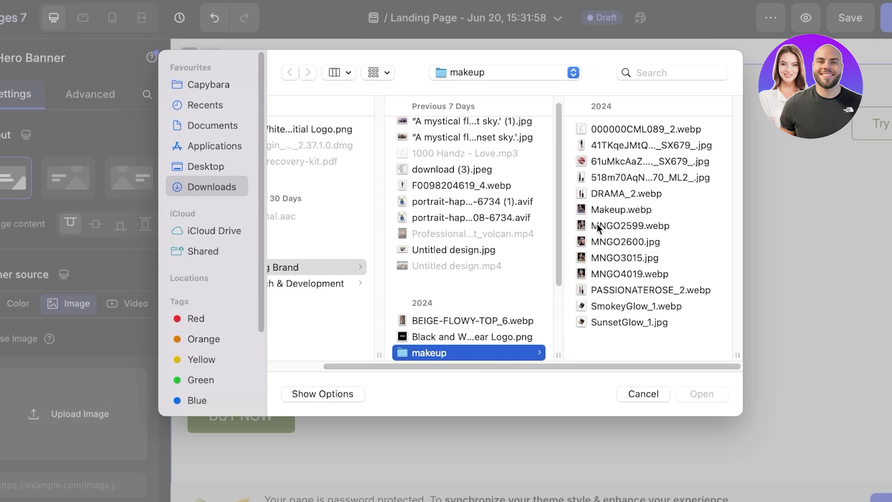
click(598, 163)
click(701, 393)
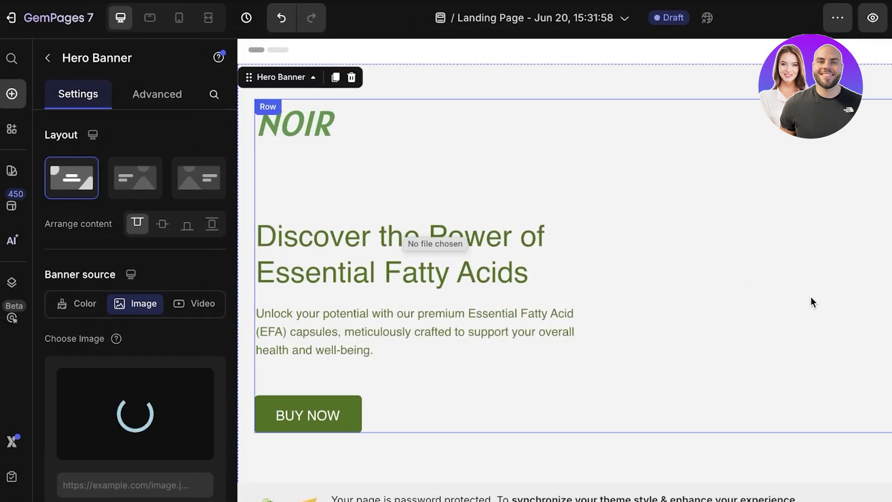
Set the NOIR heading's text colour to the suggested red, D63837
click(315, 112)
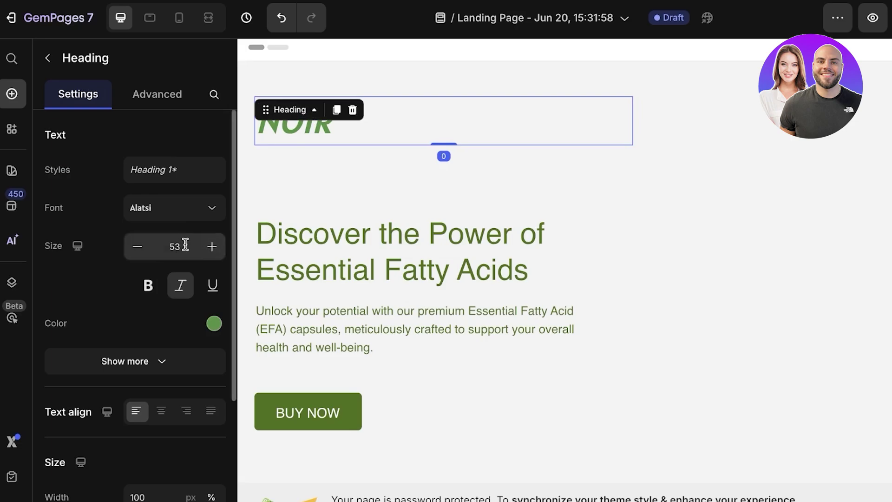
click(213, 323)
click(444, 480)
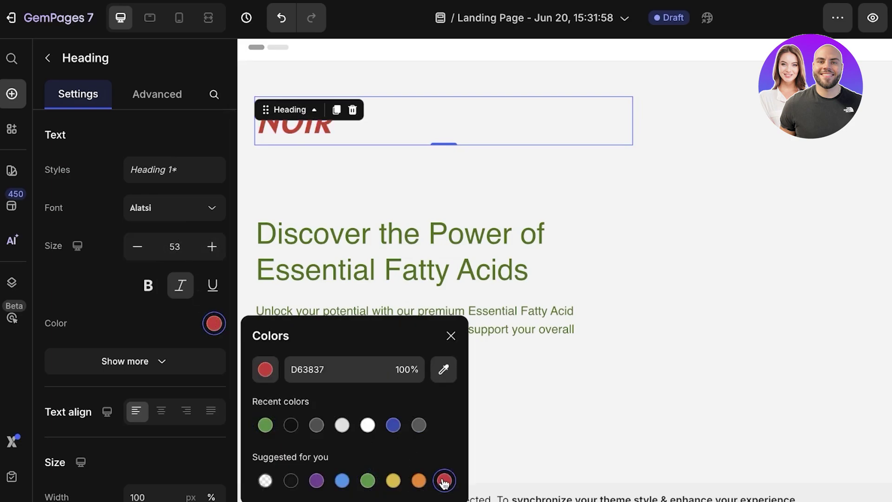
click(721, 254)
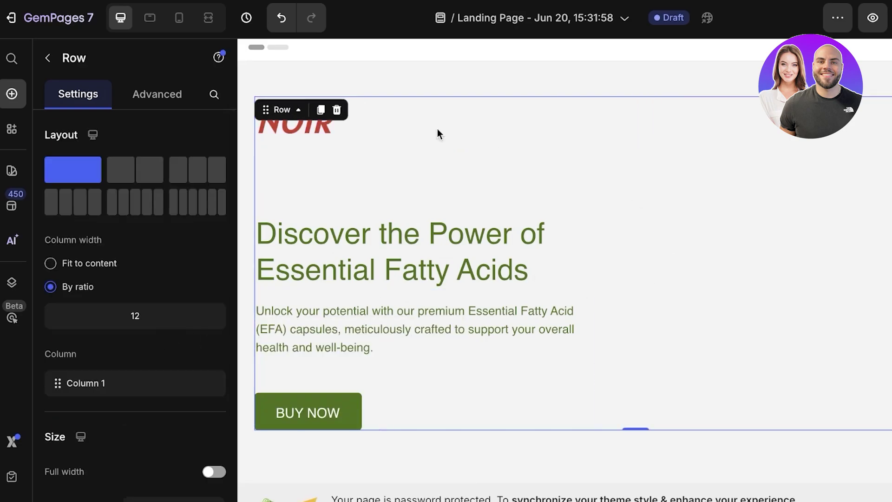
Upload the 61uMkcAa…_SX679_.jpg image from the makeup folder as the hero banner's image
click(47, 57)
click(131, 100)
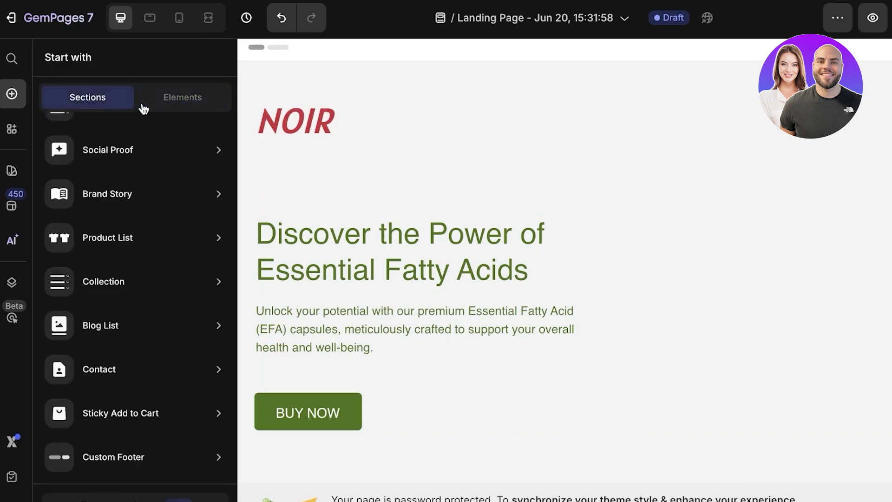
click(145, 105)
click(432, 118)
click(431, 79)
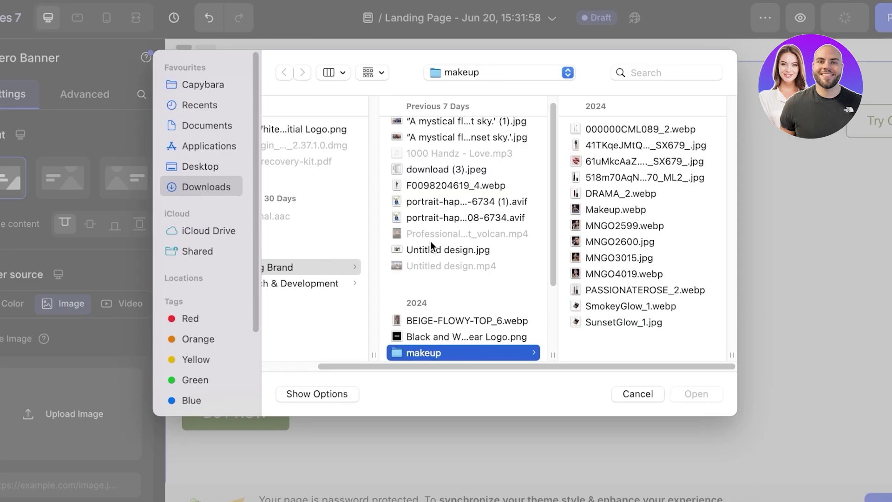
scroll(417, 218, down, 3)
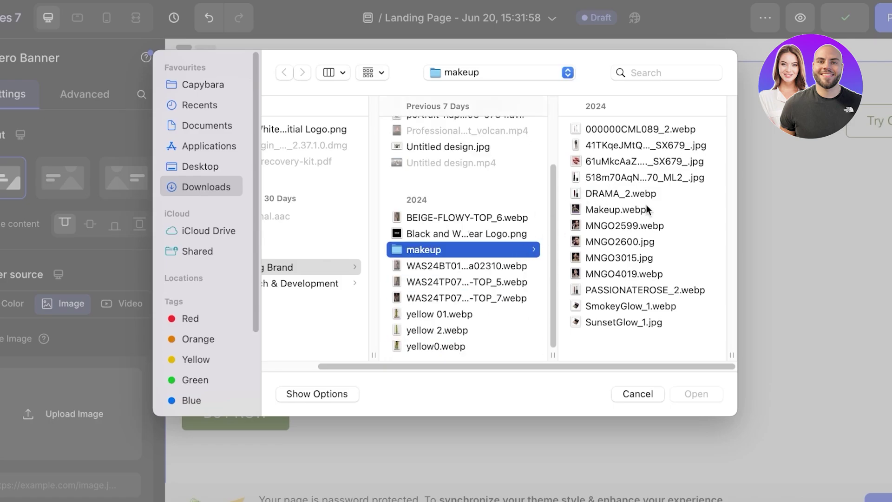
click(646, 160)
click(691, 392)
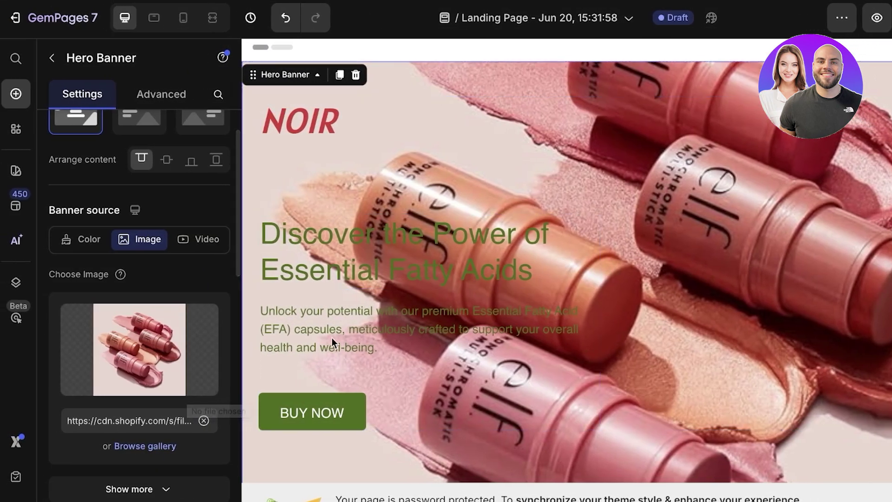
Scale the hero banner image to fit inside the banner instead of covering it, and position it at the middle right
scroll(146, 367, down, 1)
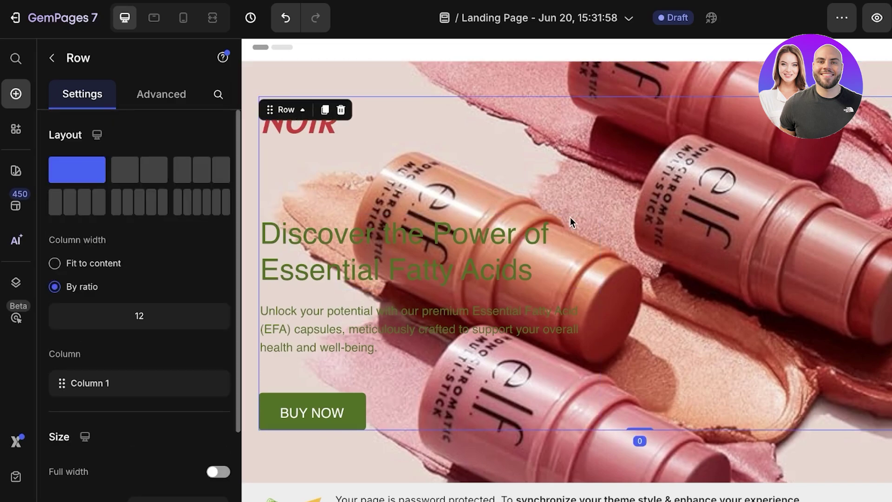
click(705, 148)
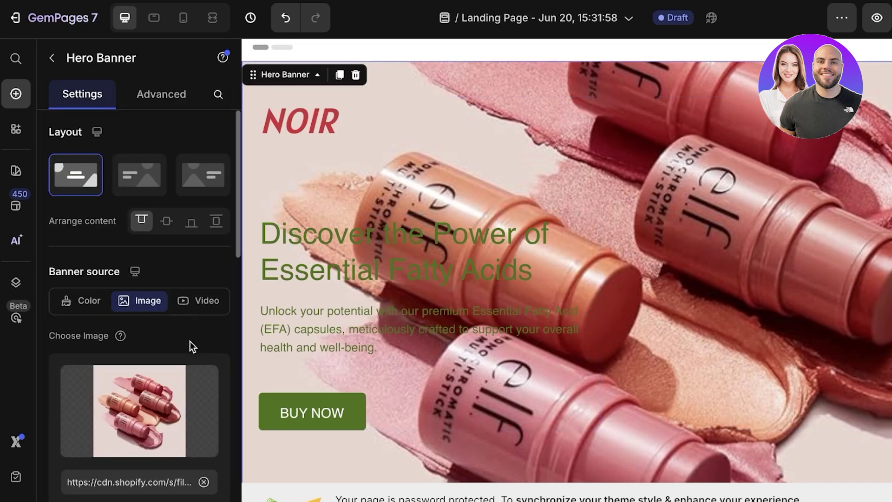
scroll(189, 342, down, 3)
click(156, 410)
scroll(166, 378, down, 3)
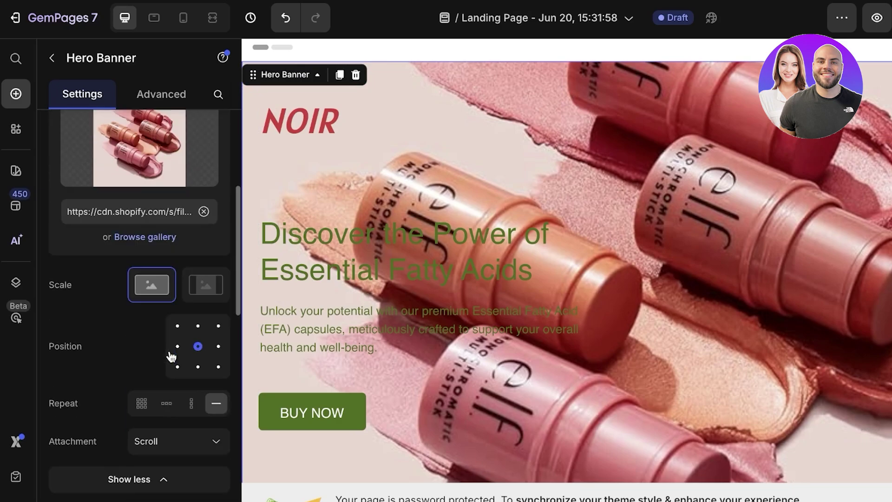
click(195, 302)
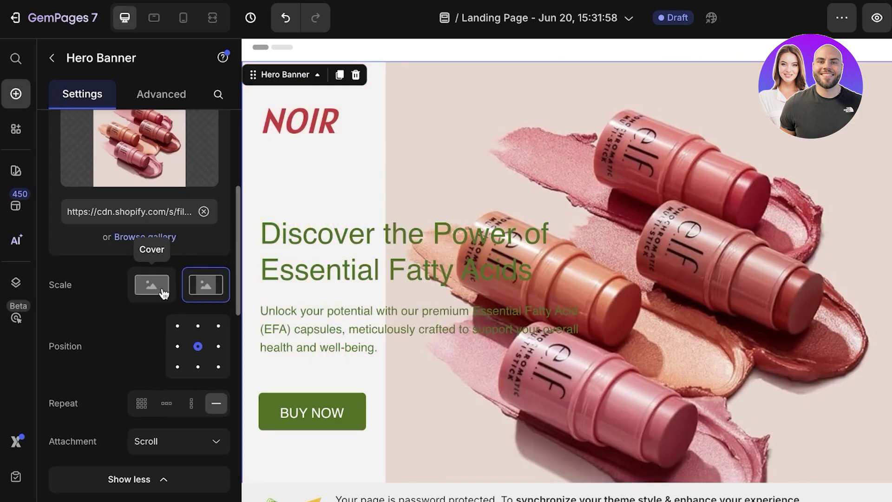
click(159, 284)
click(212, 295)
click(218, 346)
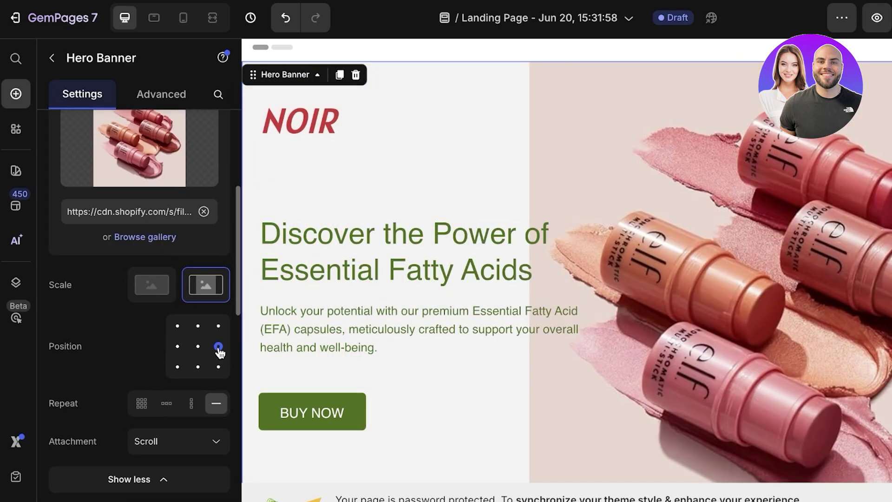
Try Cover scaling and the top-right and middle-left positions for the hero banner image, returning it to the middle right
click(153, 291)
click(203, 290)
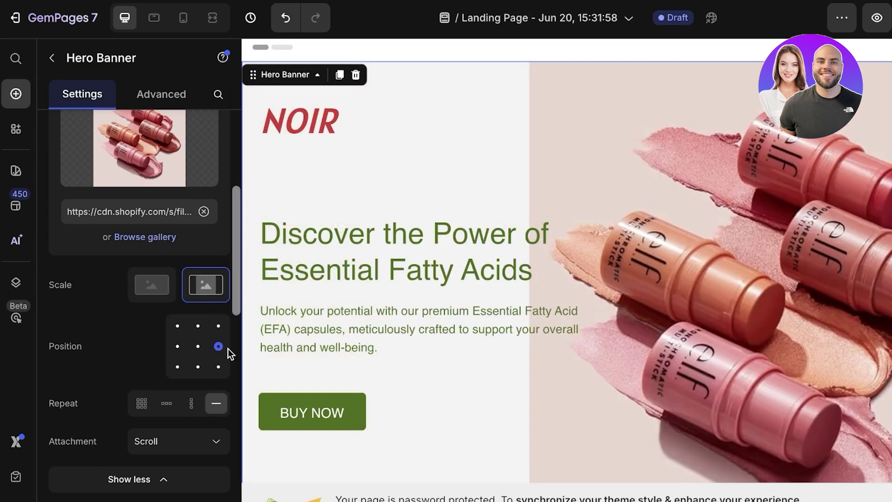
click(218, 326)
click(177, 346)
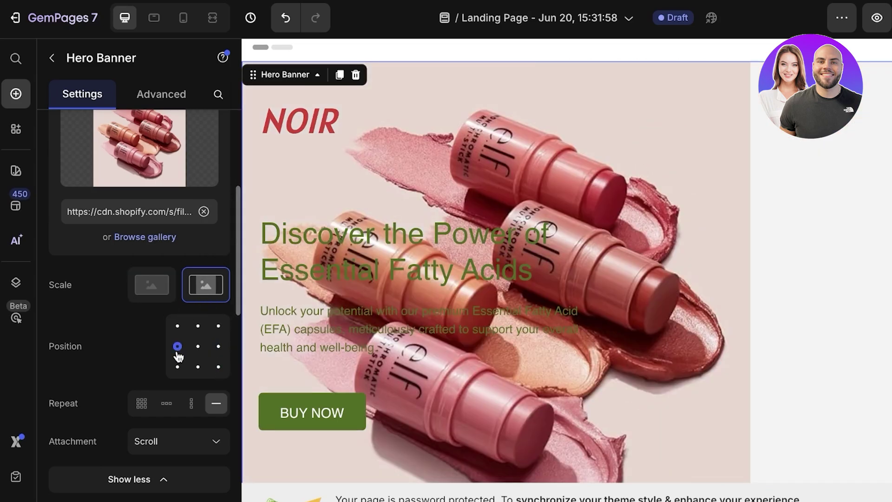
click(218, 347)
Examine the hero banner's remaining Repeat, Attachment, Preload, Link and Size settings, leaving Preload on
scroll(161, 379, down, 1)
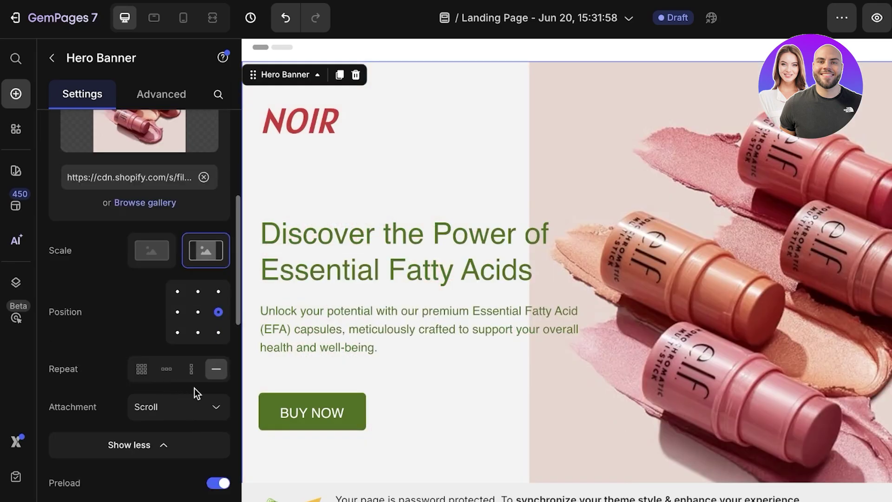
scroll(200, 367, down, 1)
scroll(204, 371, down, 2)
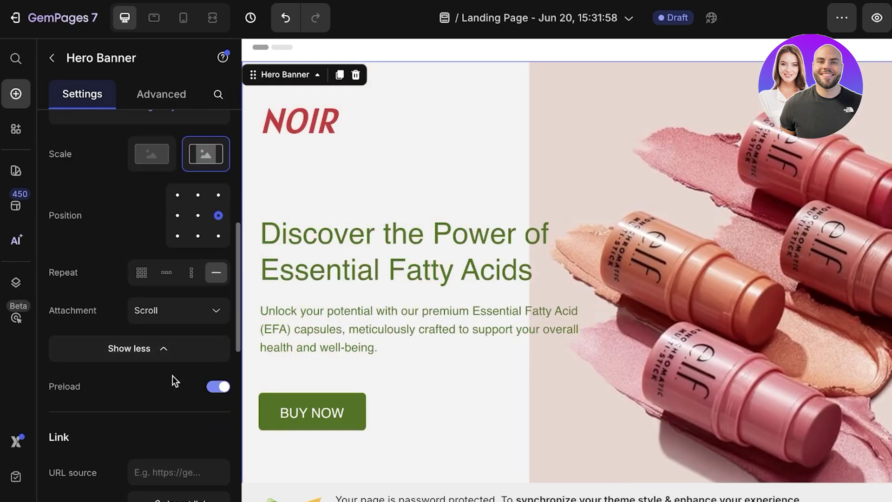
click(217, 388)
click(217, 387)
scroll(185, 390, down, 10)
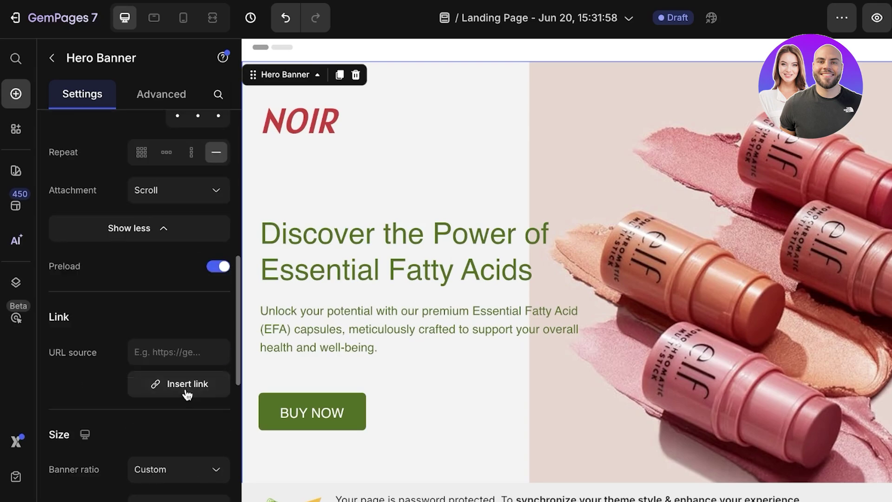
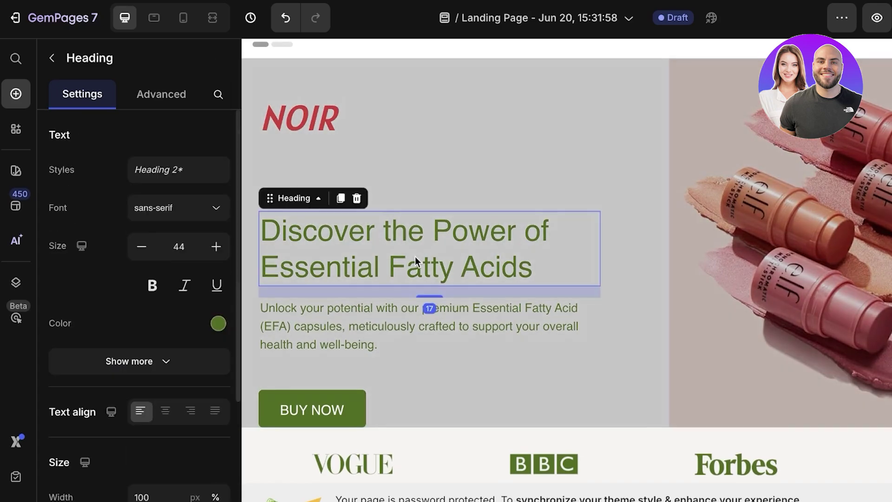
Set the text colour of the hero banner's second heading and the paragraph below it to the recent red, D63837
click(455, 170)
click(426, 231)
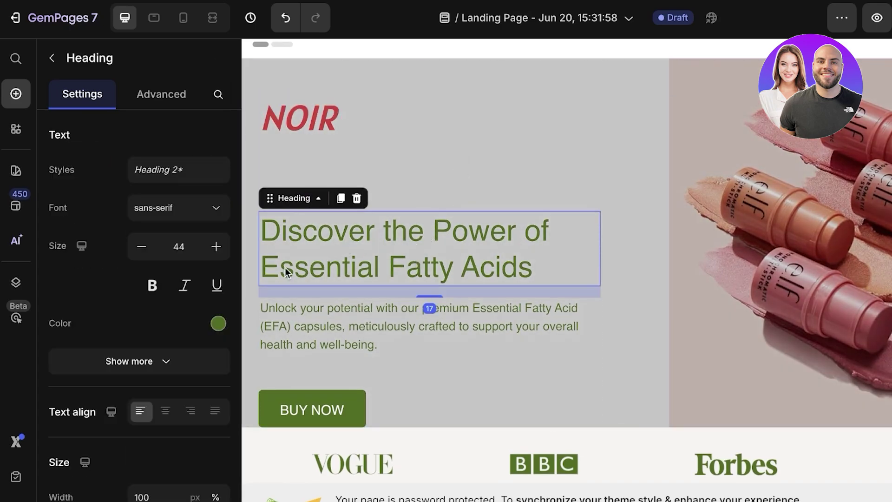
click(218, 323)
click(269, 425)
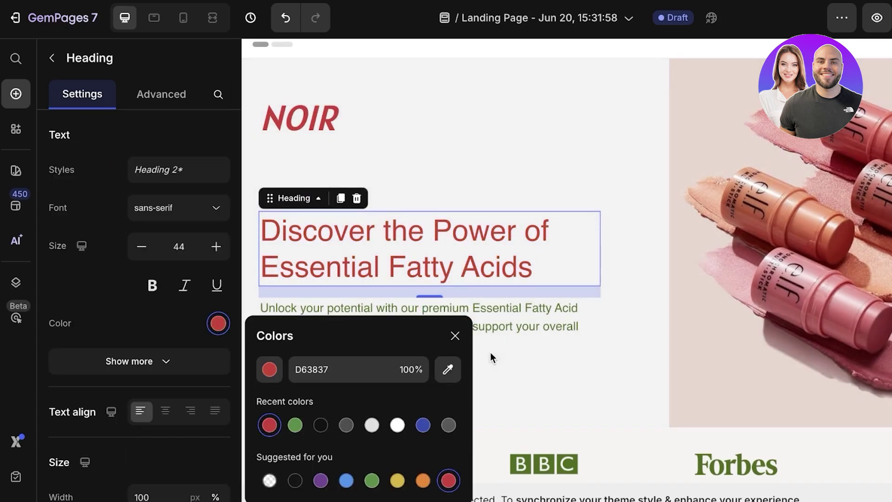
click(490, 348)
click(218, 322)
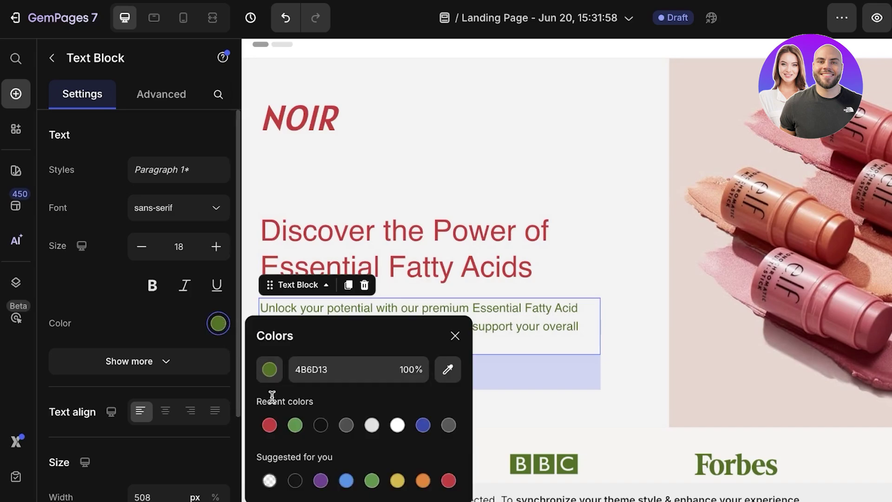
click(270, 425)
Replace "Essential Fatty Acids" in the hero banner heading with "Multi Stick Makeup!"
double_click(414, 241)
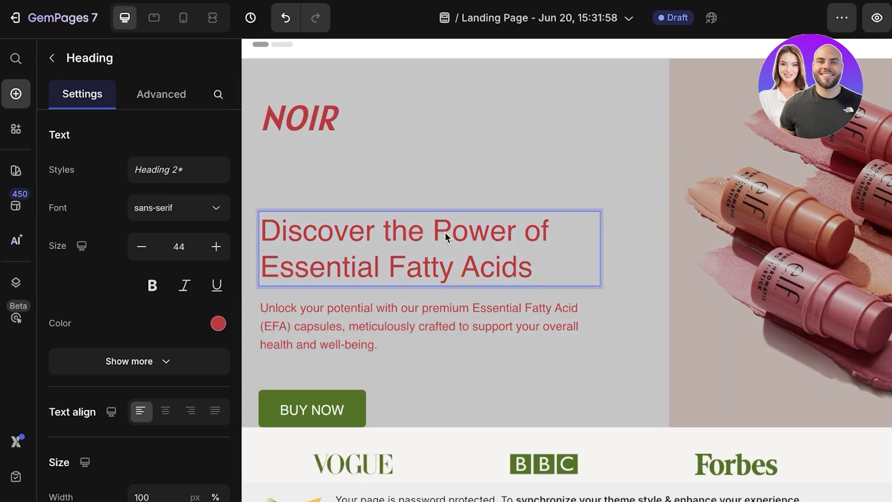
drag(272, 263, 534, 267)
text(Multi Stick )
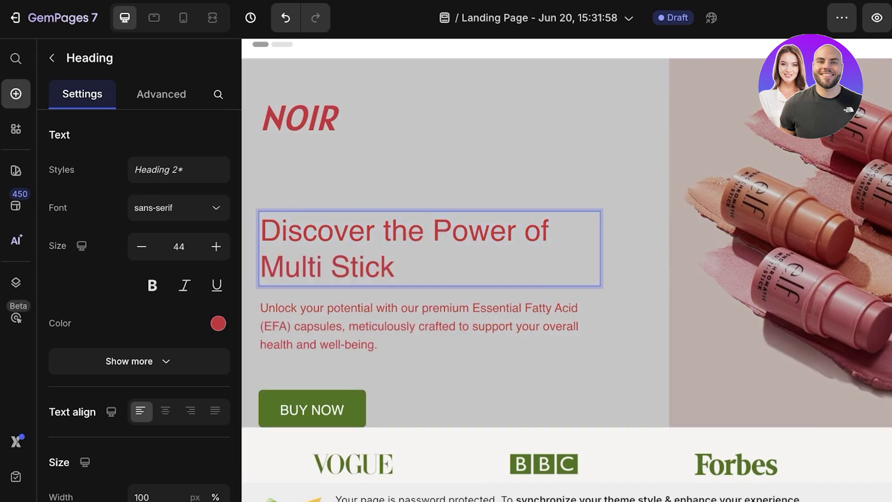
text(Makeup!)
Replace the hero paragraph with "The best all in one makeup product. Its eyeshadow, blush, contour, lipstick all together."
click(488, 302)
double_click(488, 302)
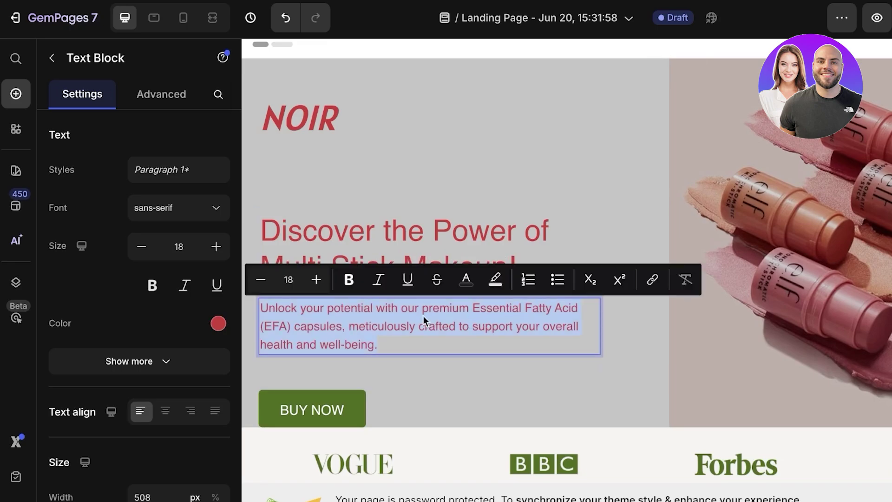
key(BackSpace)
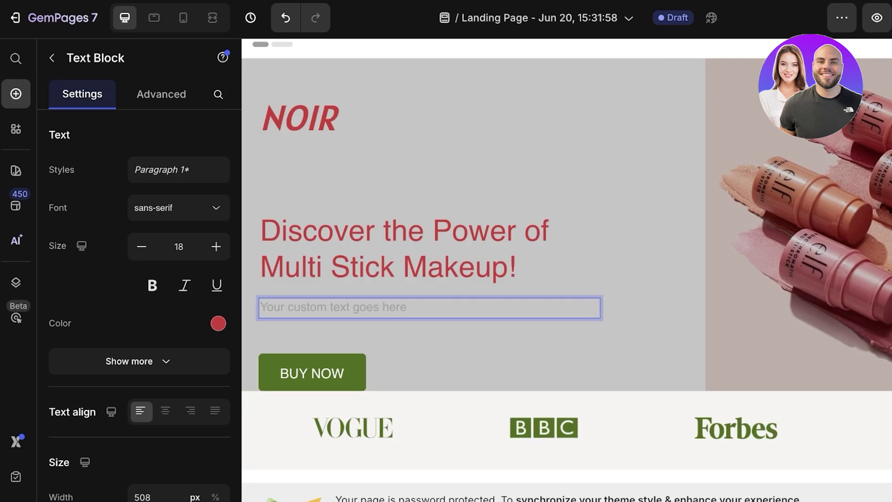
text(The b)
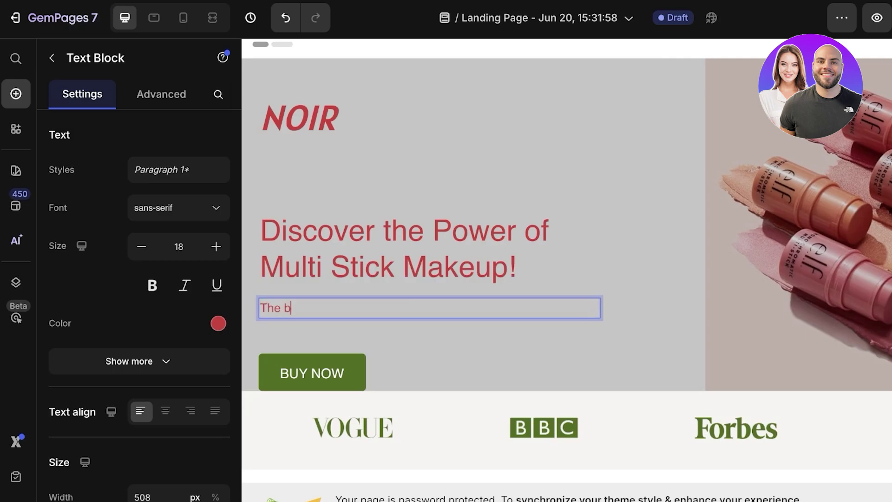
text(est all in one makeup po)
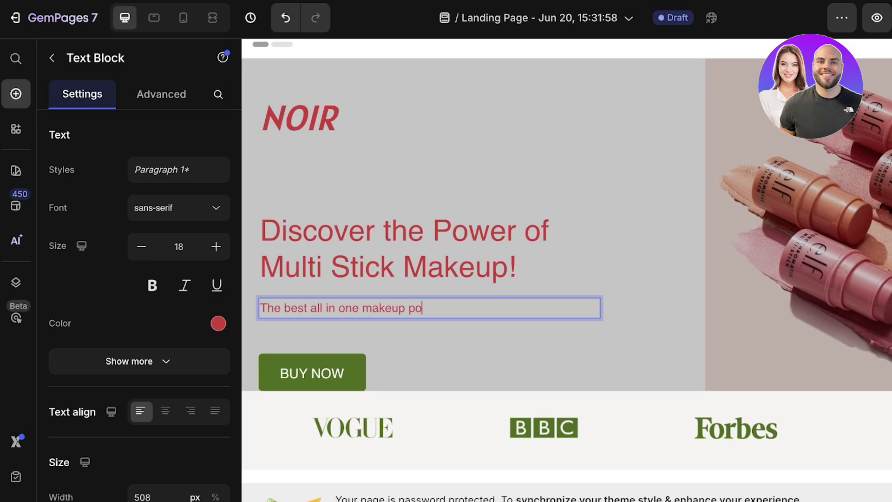
key(BackSpace)
text(roduct. Its eyeshadow, bl)
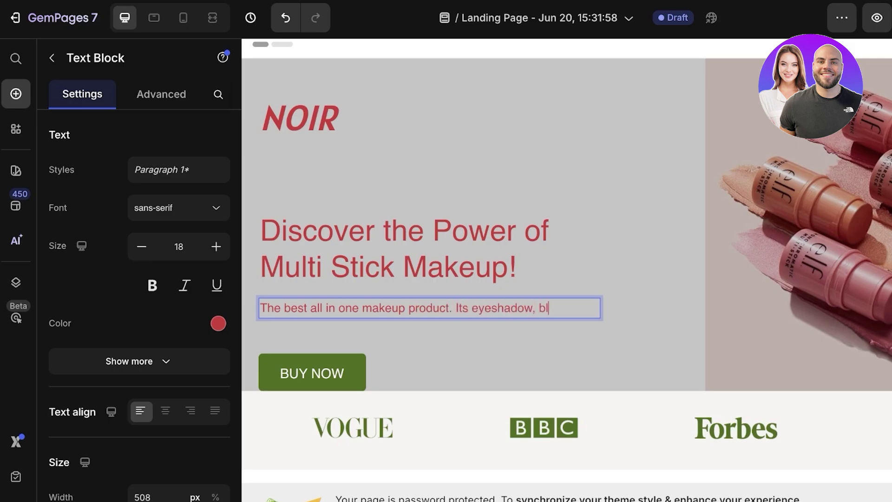
text(ush, voontour, lipstick)
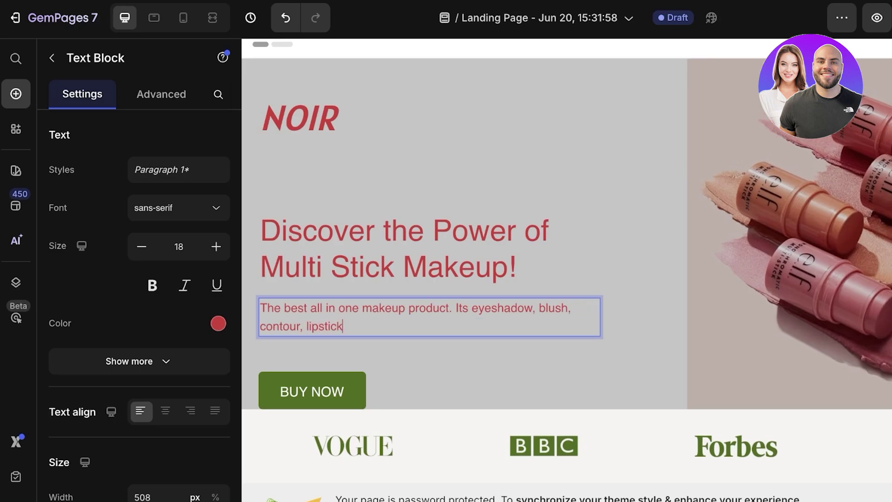
text( all together.)
Set the BUY NOW button's normal-state background colour to the recent red, D63837
click(367, 378)
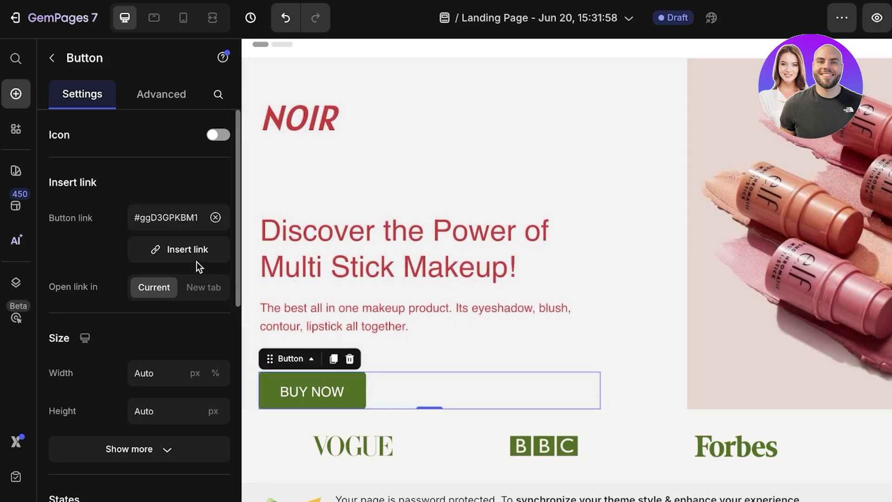
scroll(184, 246, down, 4)
click(218, 370)
click(268, 442)
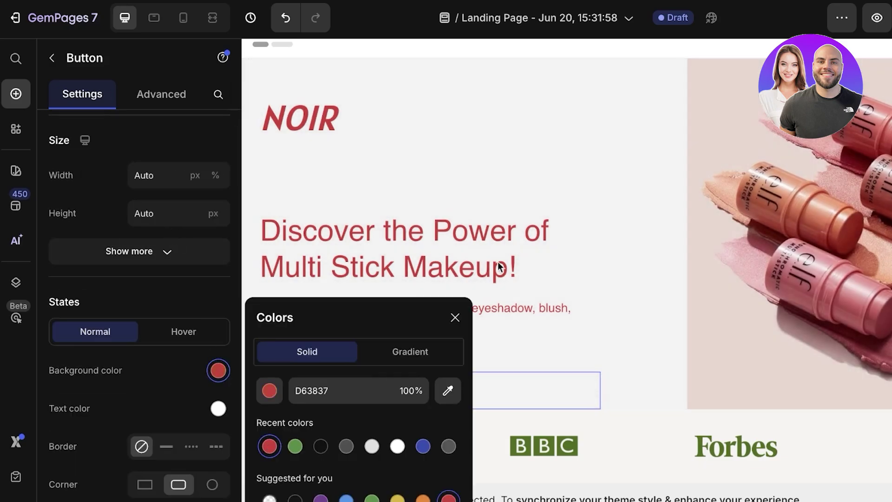
Look through the landing page's remaining sections below the hero banner and preview the page
scroll(497, 264, down, 10)
click(624, 236)
scroll(732, 162, up, 8)
scroll(884, 195, down, 8)
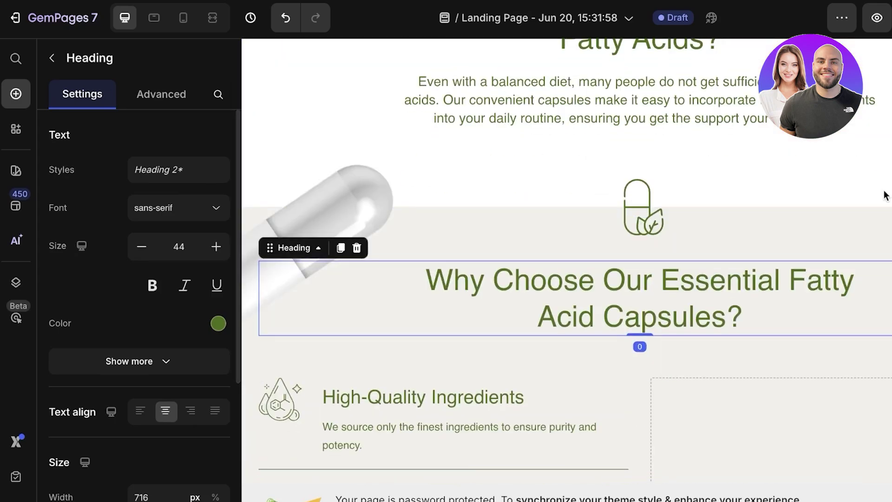
scroll(885, 195, up, 13)
click(885, 22)
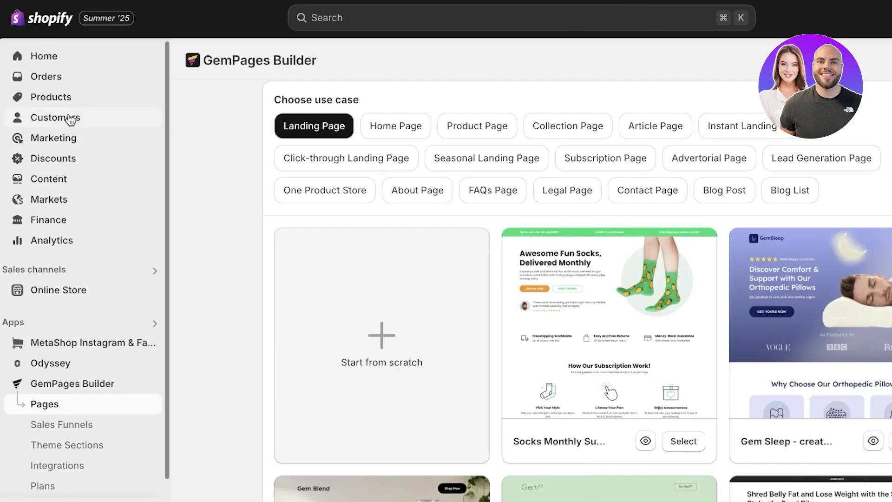
Open the store's main menu in the Shopify content menus and add a new menu item
click(62, 188)
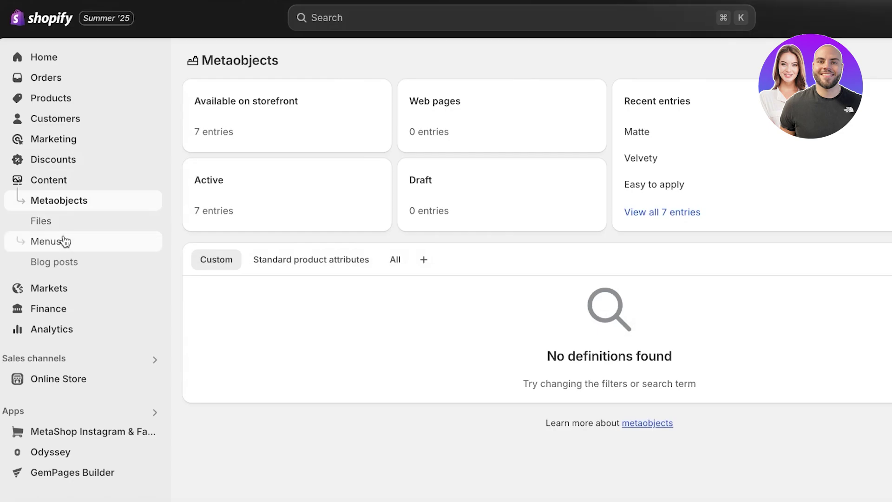
click(62, 241)
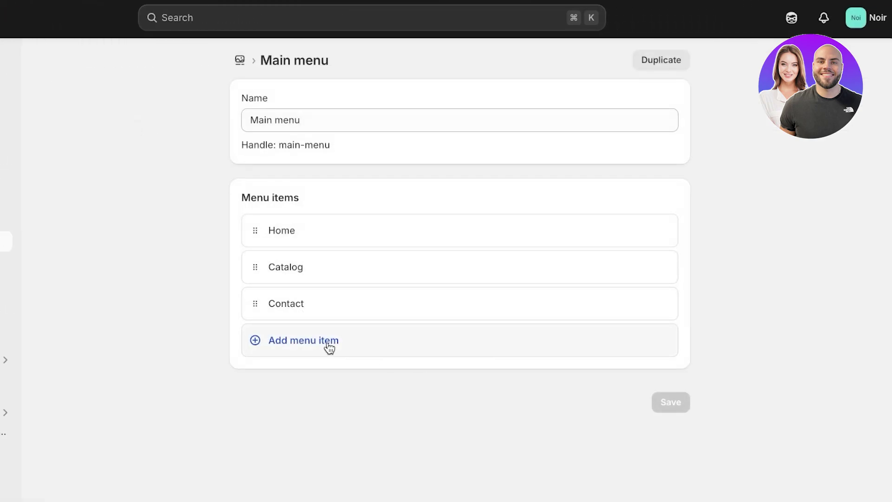
click(327, 341)
click(523, 358)
scroll(534, 249, down, 3)
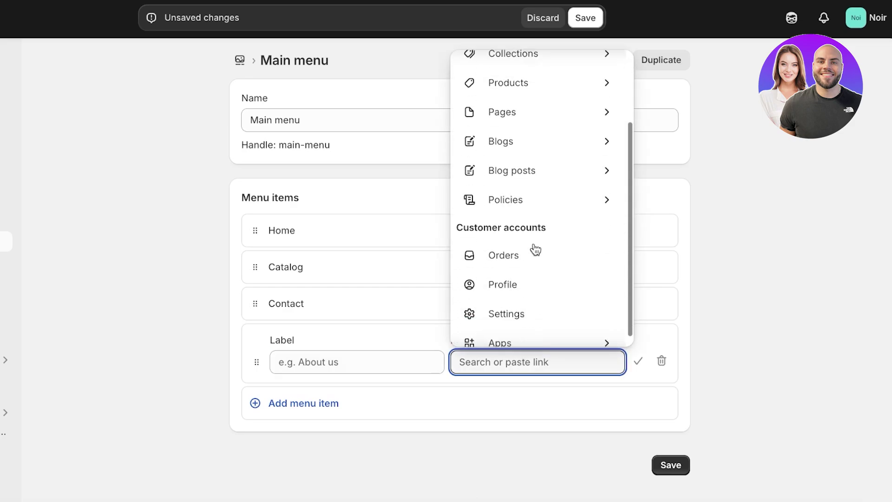
click(530, 334)
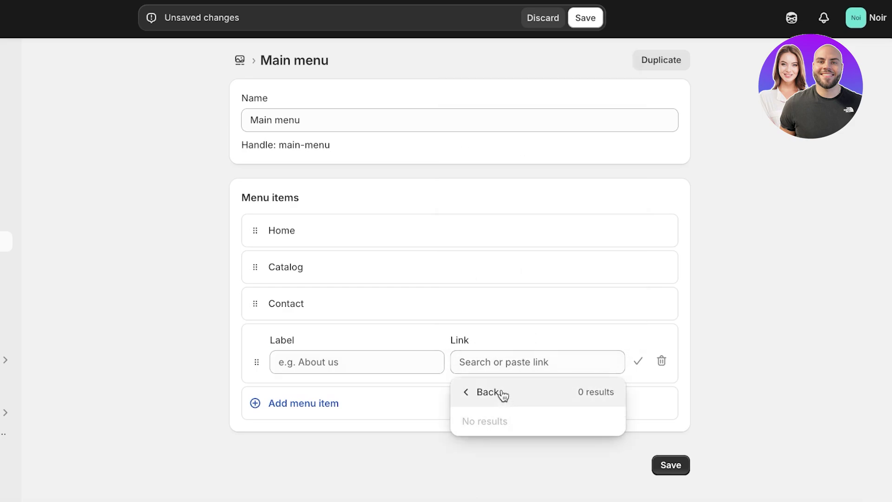
click(501, 394)
scroll(534, 282, down, 3)
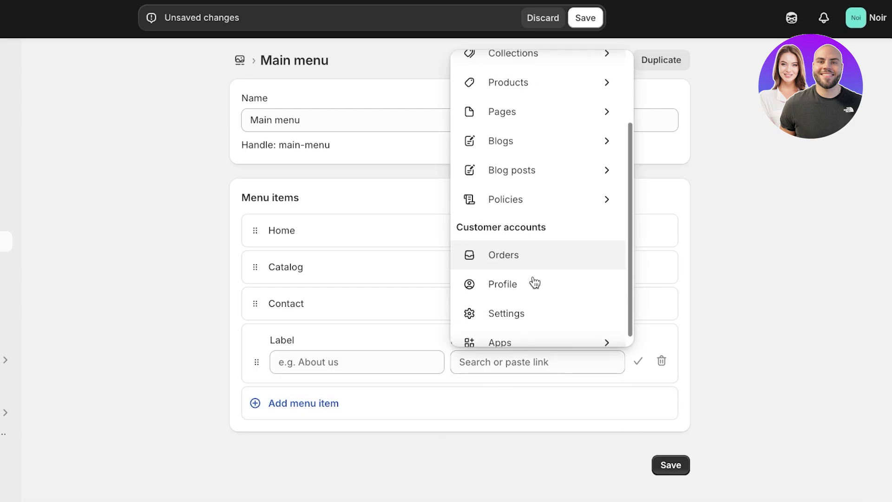
click(531, 109)
click(879, 271)
Link the new menu item to the page "Landing Page - Jun 20, 15:31:58"
click(527, 362)
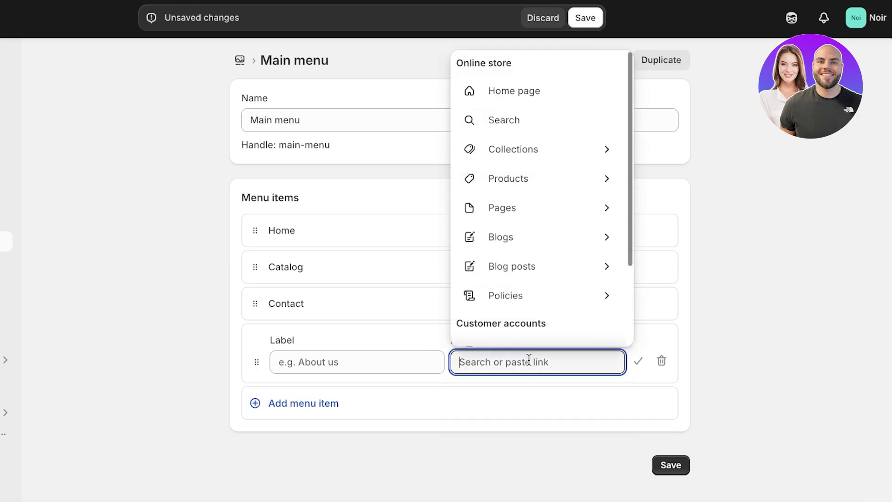
click(514, 212)
click(500, 418)
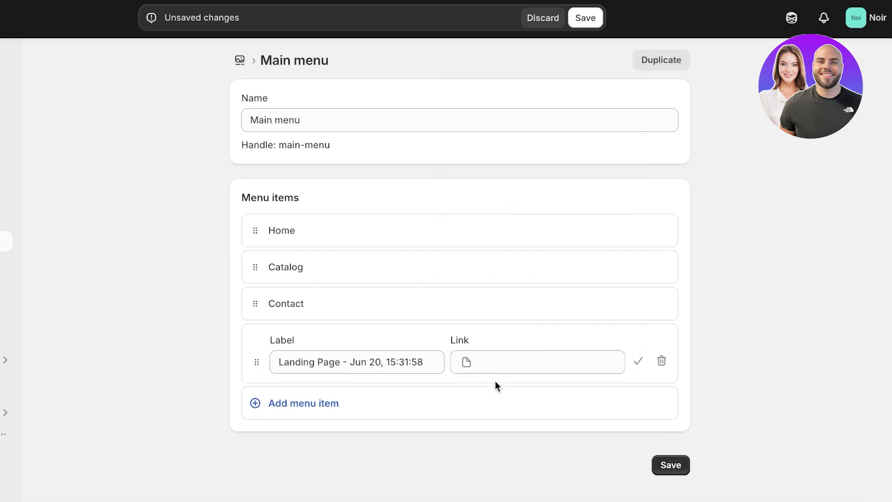
Clear the new menu item's label text
click(338, 367)
key(ctrl+shift+Left)
key(ctrl+a)
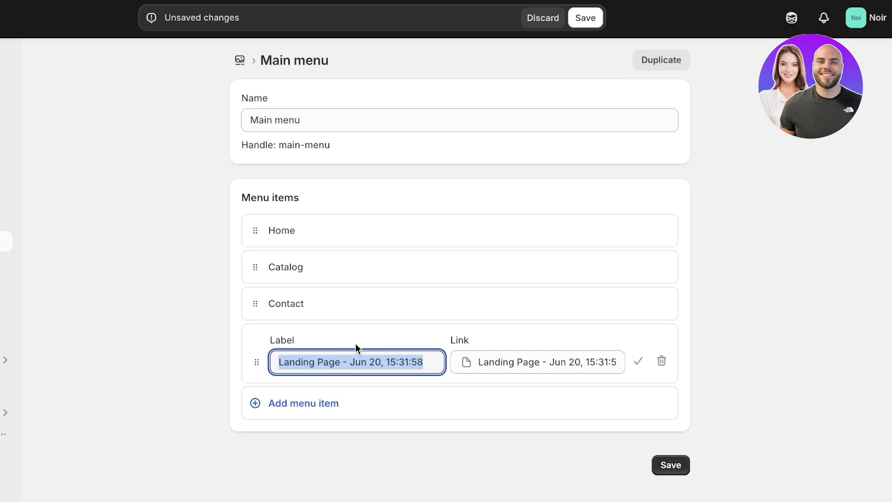
key(BackSpace)
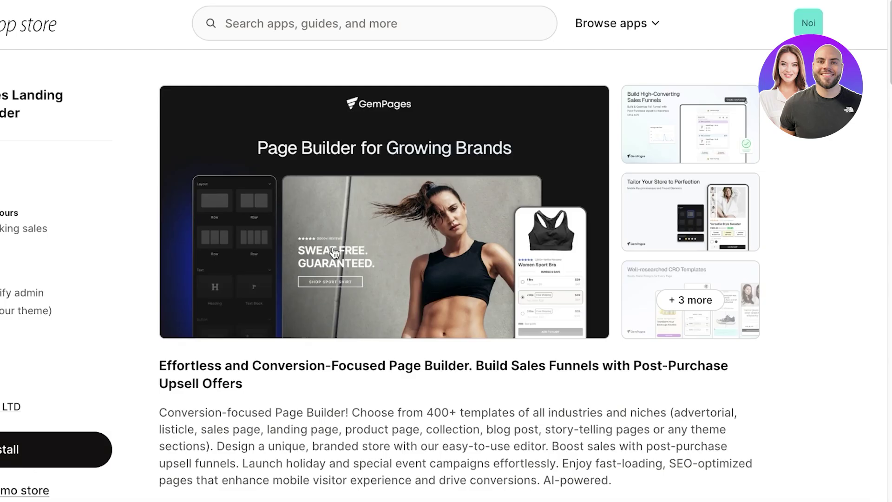
Switch to the GemPages listing in the Shopify App Store and review its pricing plans
scroll(334, 252, down, 10)
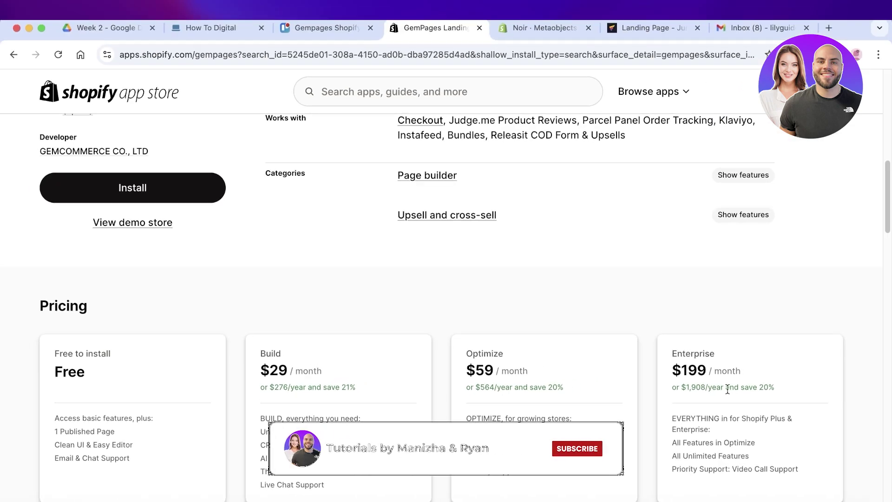
scroll(632, 384, up, 5)
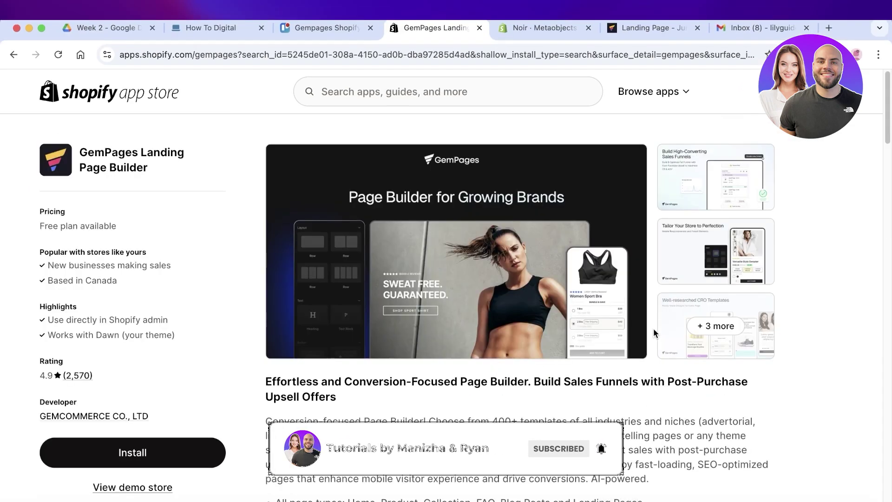